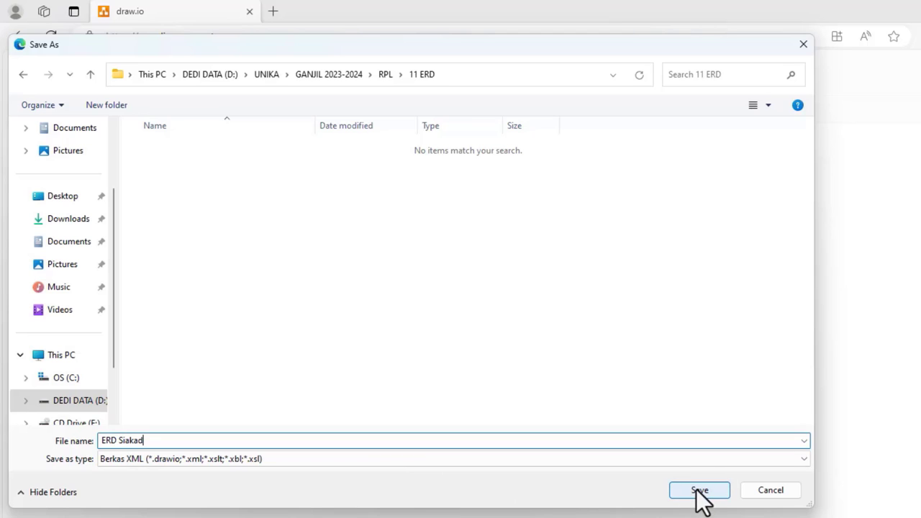
- Save the diagram as ERD Siakad in the 11 ERD folder and collapse the Scratchpad section
click(698, 490)
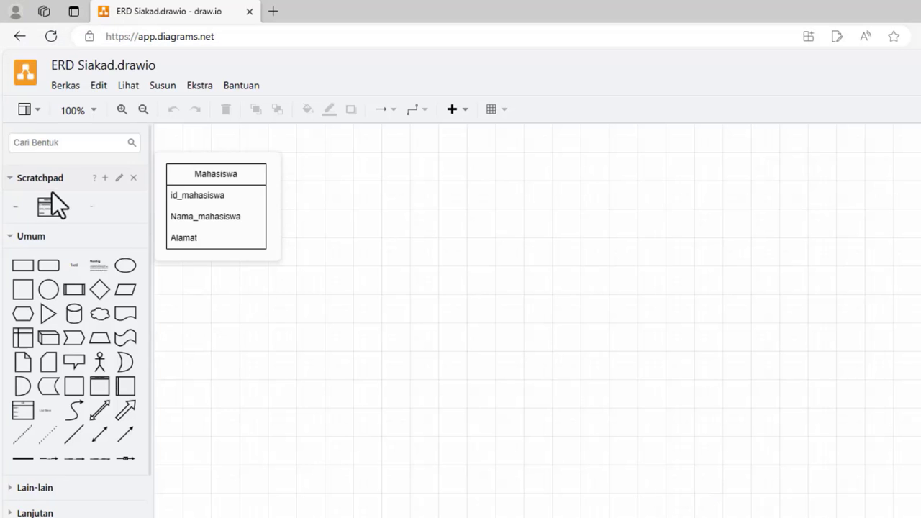
click(15, 180)
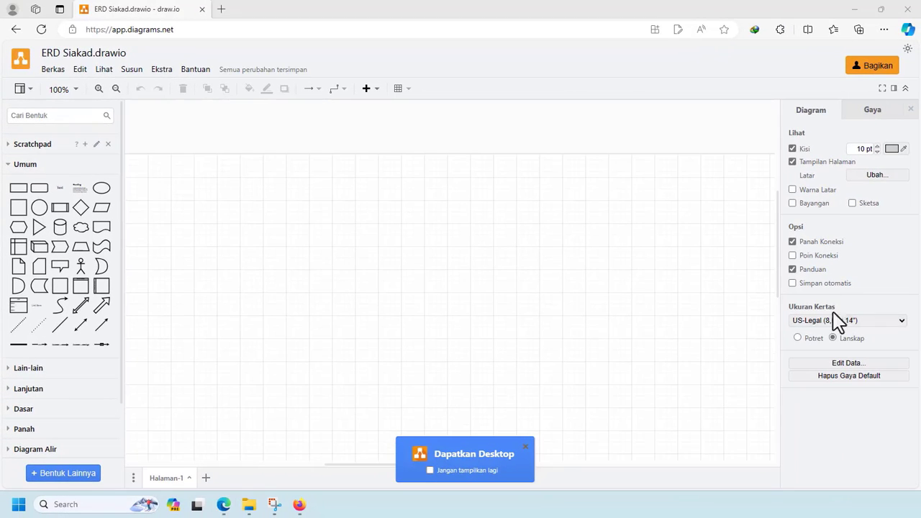
- Choose US-Legal (8,5" x 14") landscape paper for the page and dismiss the desktop app promotion
click(848, 321)
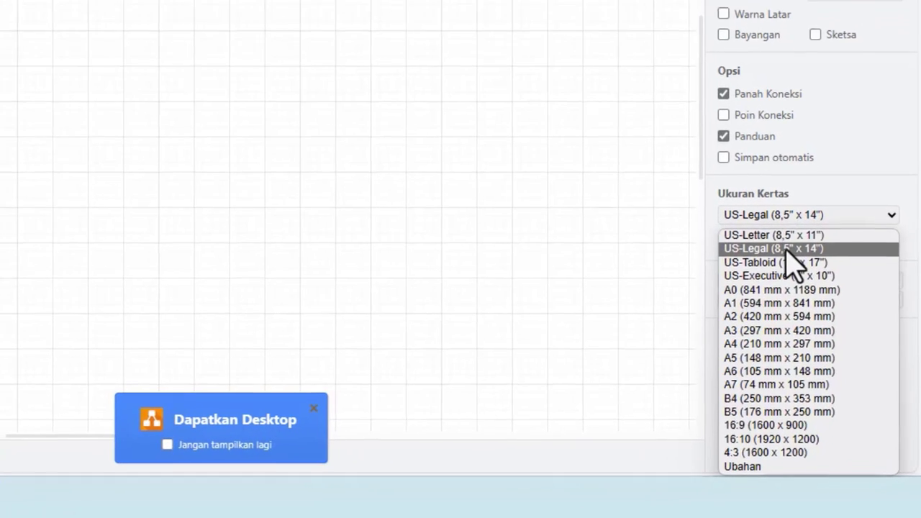
click(832, 344)
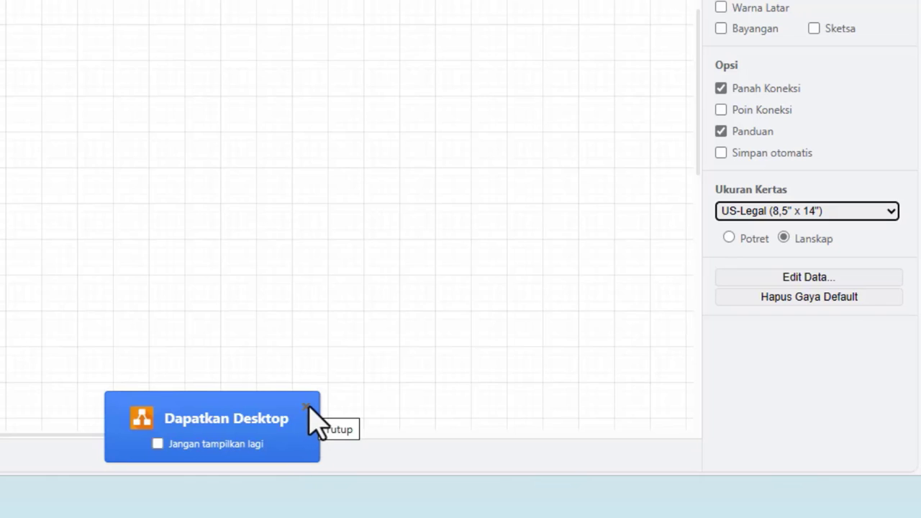
click(306, 407)
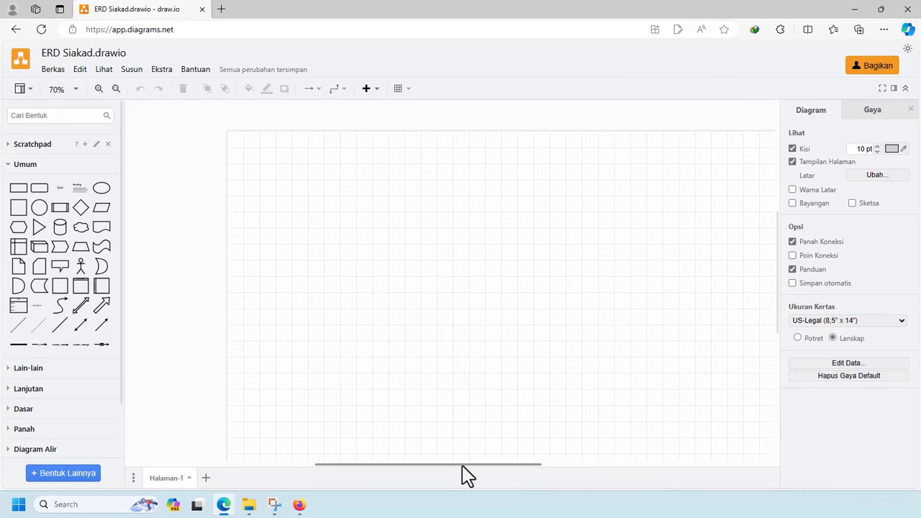
- Add a text label reading "ERD SIAKAD" centred near the page's upper edge
drag(462, 465, 479, 468)
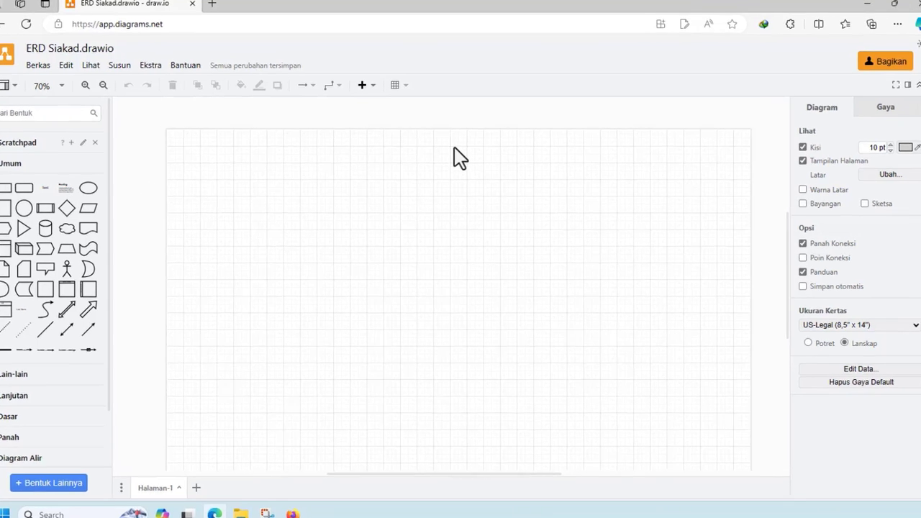
double_click(455, 157)
click(459, 159)
text(ER)
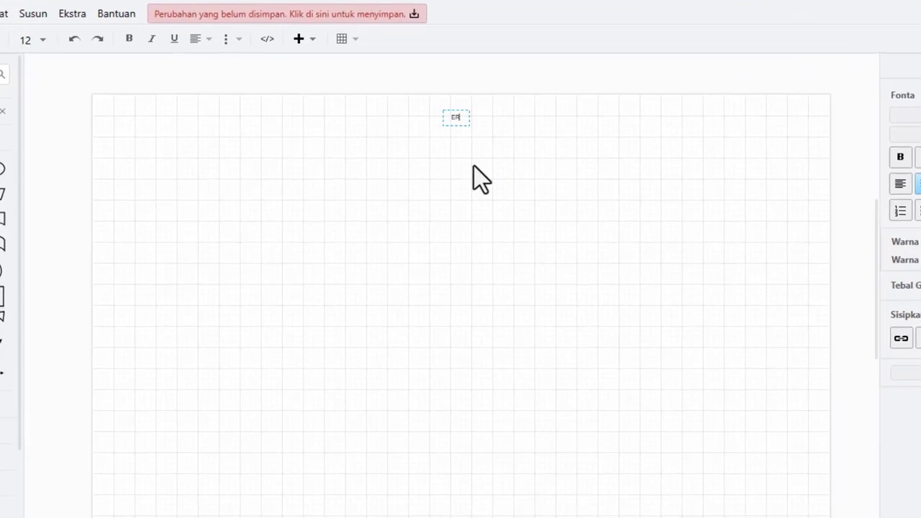
text(D SIAKAD)
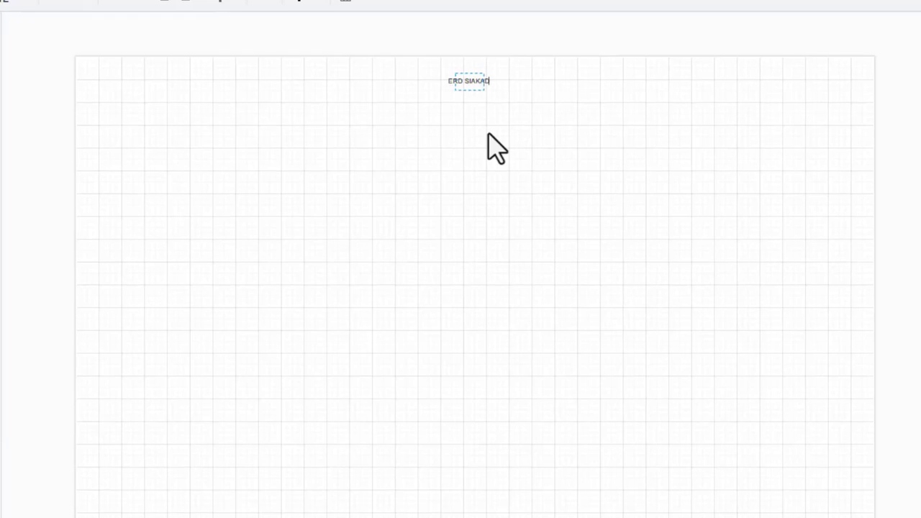
- Format the ERD SIAKAD title as 26 pt bold text
key(ctrl+a)
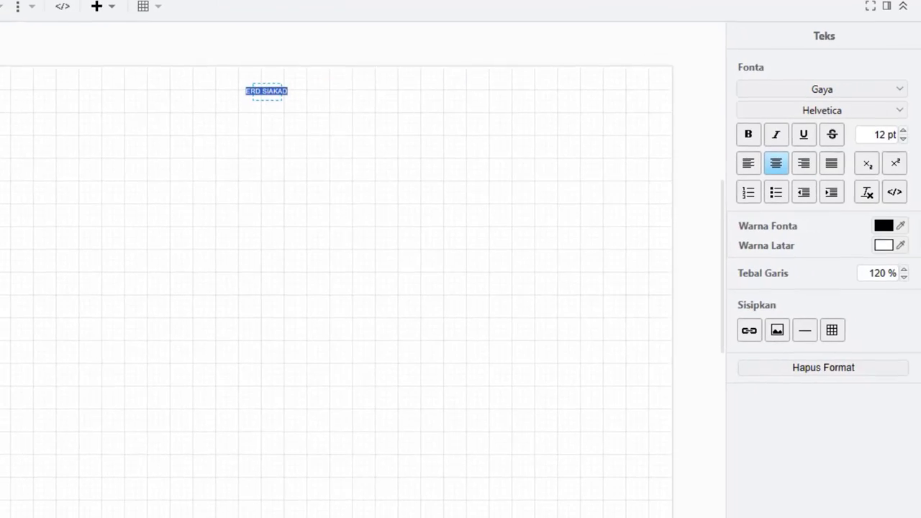
click(898, 131)
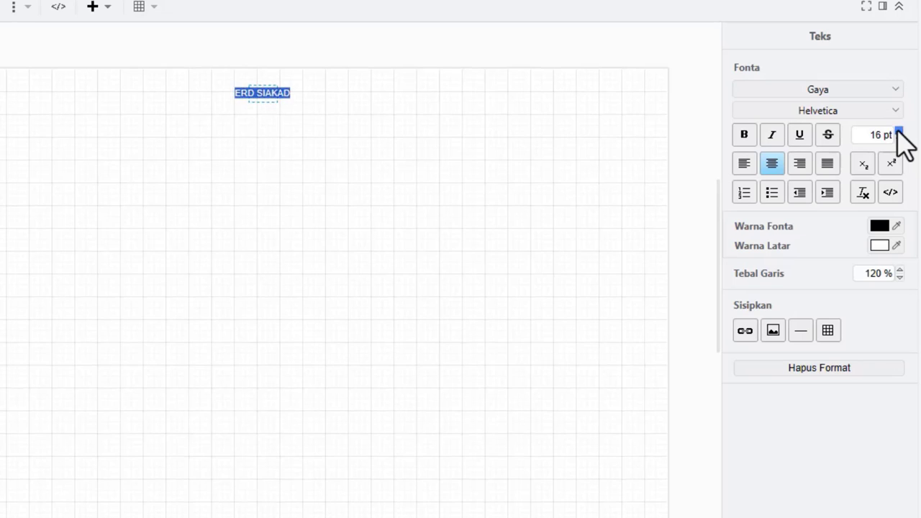
click(899, 132)
click(898, 132)
click(898, 132)
click(898, 132)
click(899, 132)
click(899, 132)
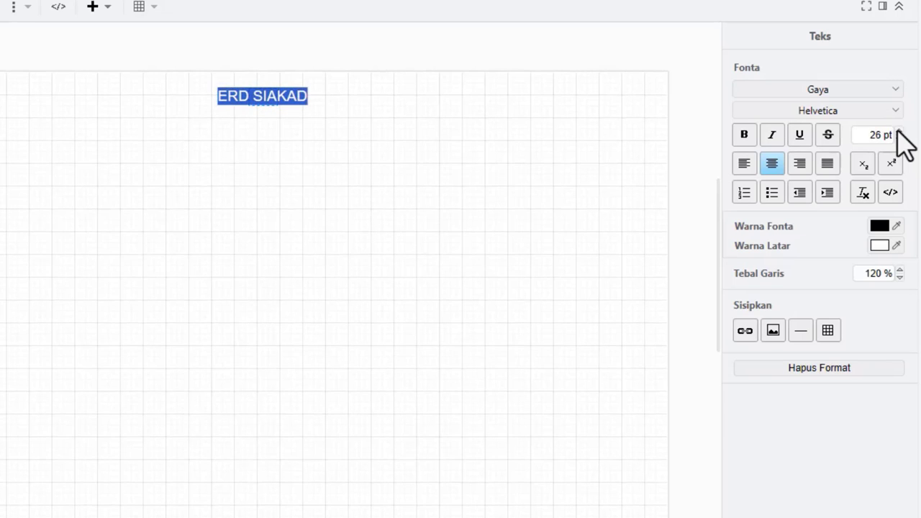
click(745, 137)
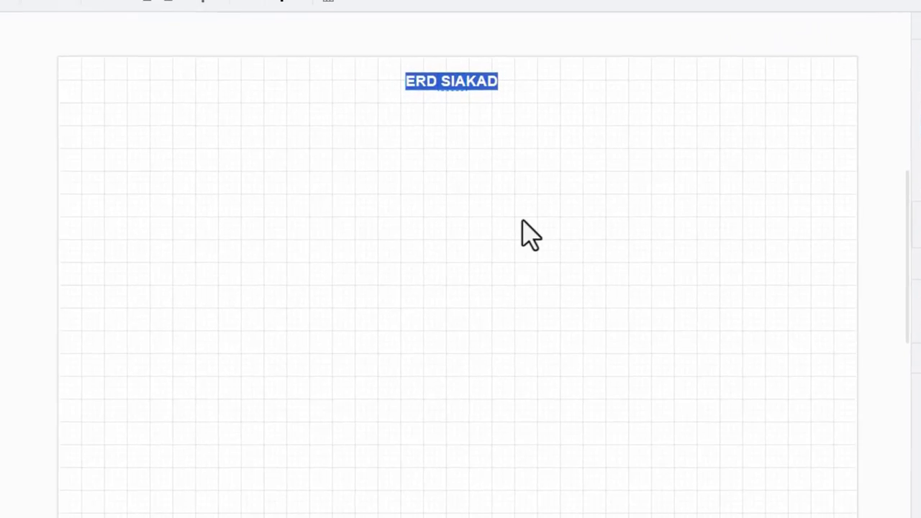
click(522, 234)
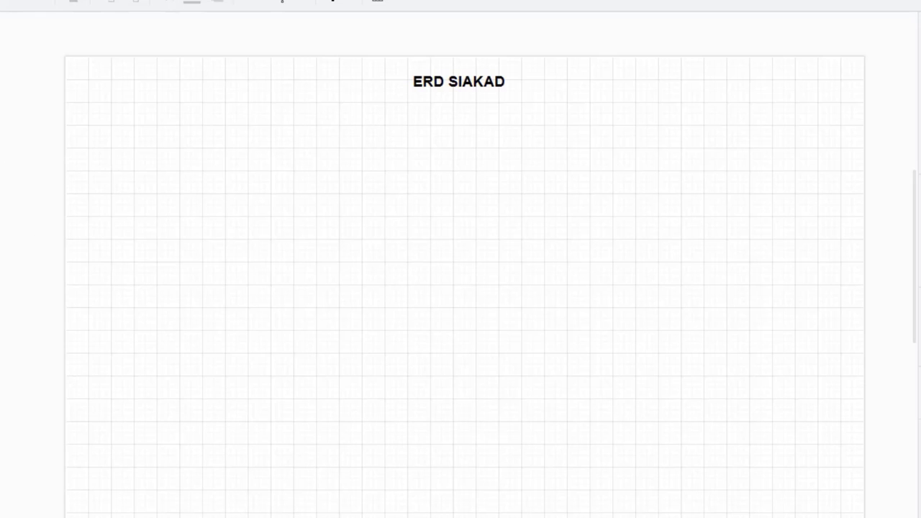
- Insert a rectangle near the page's left edge and label it Mahasiswa
mouse_move(21, 146)
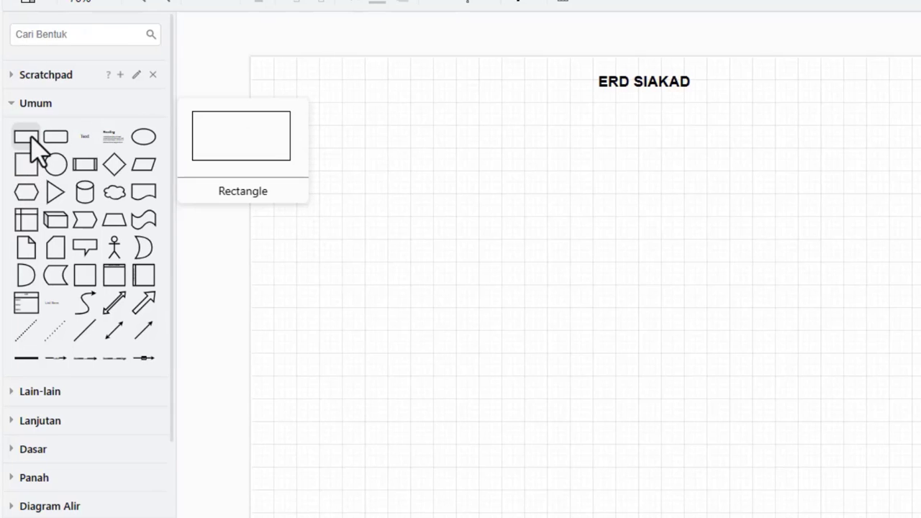
click(29, 139)
drag(640, 261, 318, 274)
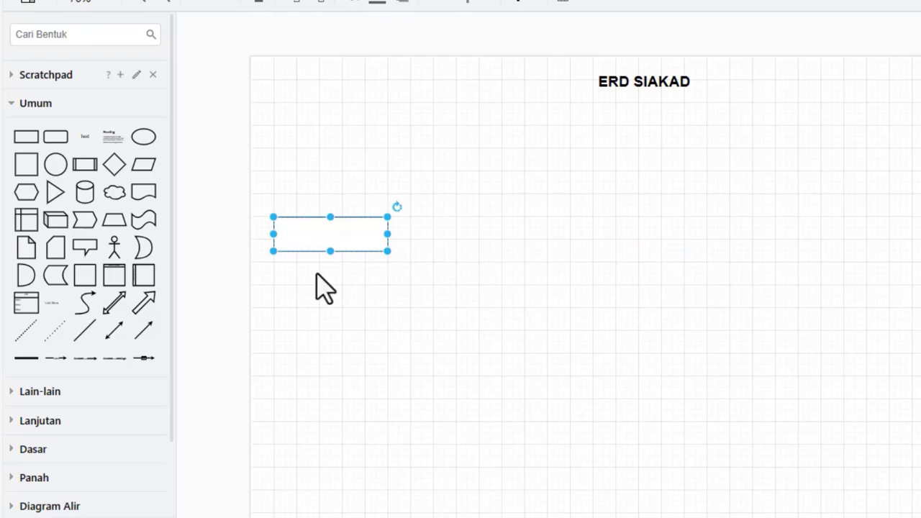
double_click(334, 236)
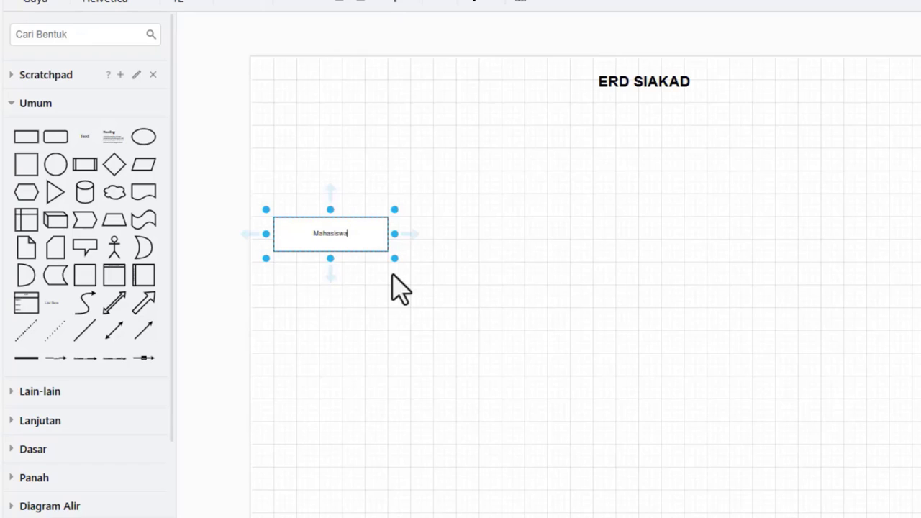
- Enlarge the Mahasiswa rectangle's label text and make it bold
key(ctrl+a)
key(ctrl+shift+bracketright)
key(ctrl+shift+bracketright)
key(ctrl+shift+bracketright)
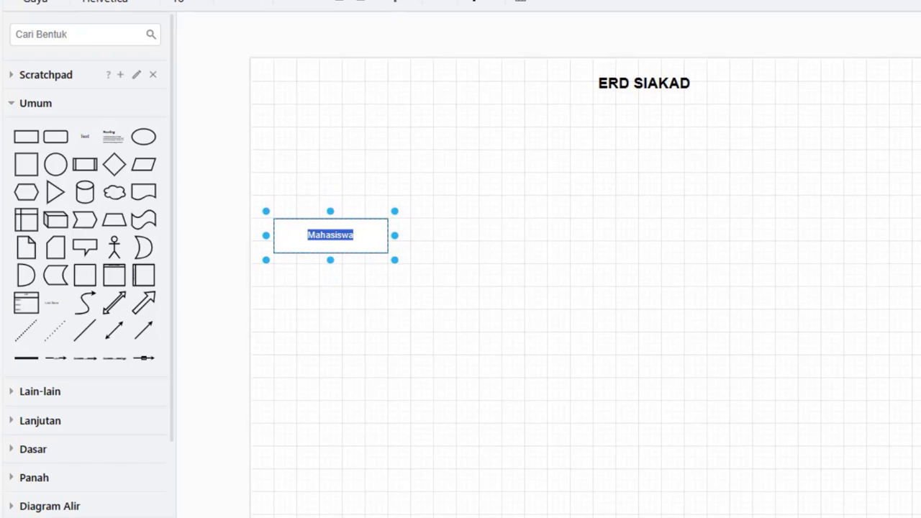
click(678, 324)
- Duplicate the Mahasiswa rectangle directly below the original and label the copy Dosen
click(354, 240)
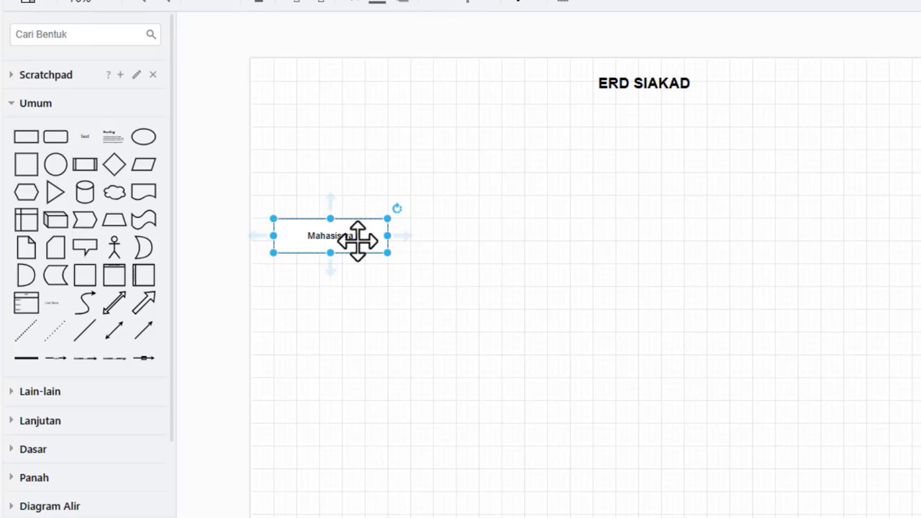
drag(358, 241, 352, 362)
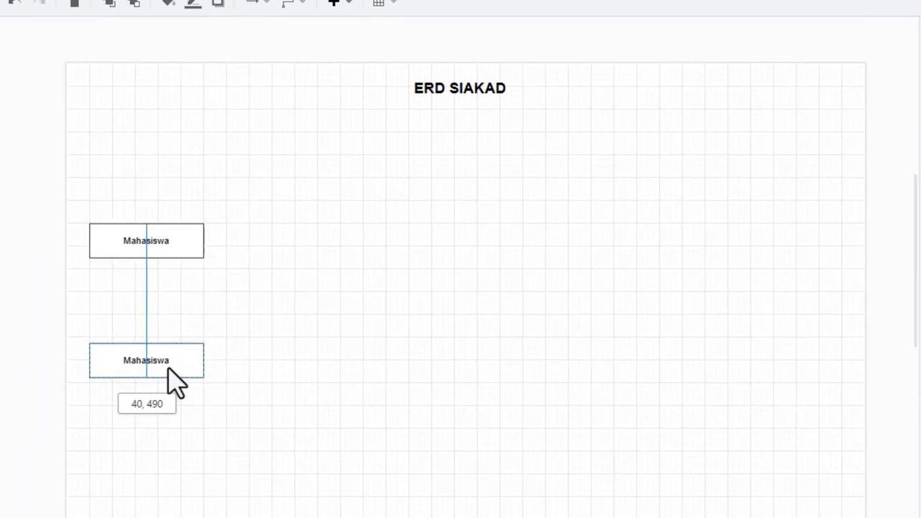
drag(172, 381, 175, 383)
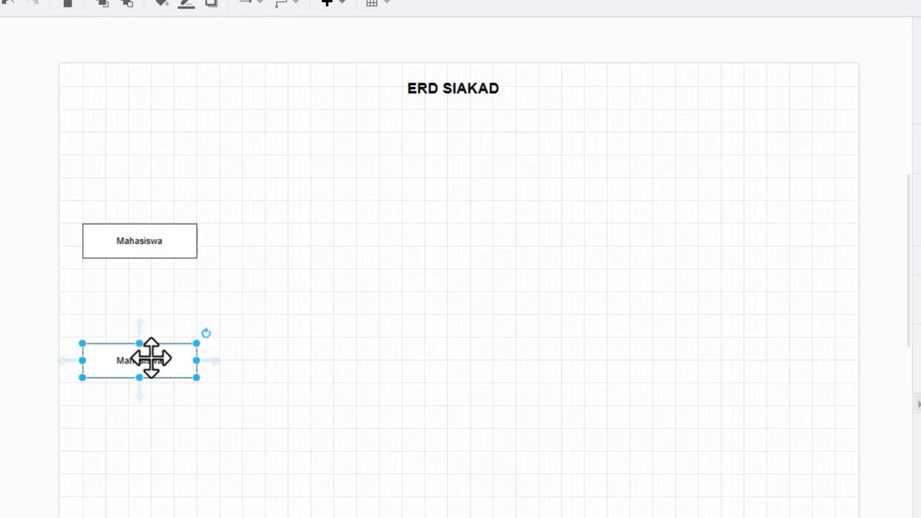
double_click(149, 359)
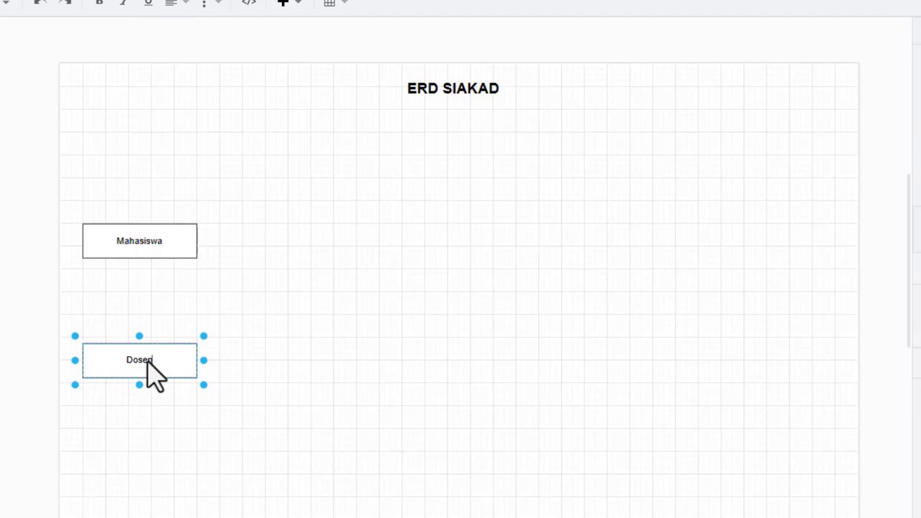
click(319, 273)
- Move the Mahasiswa rectangle up and to the right, and shift the Dosen rectangle to sit beneath it
drag(170, 240, 260, 203)
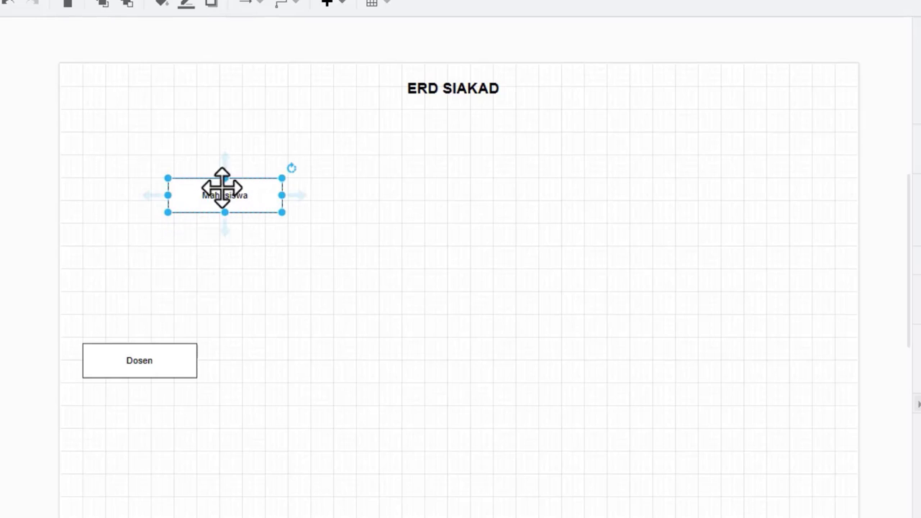
drag(197, 192, 184, 190)
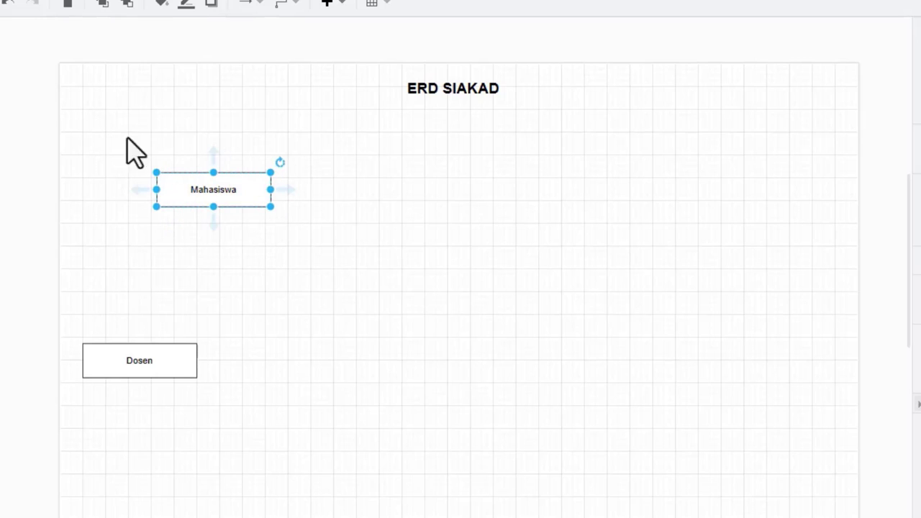
click(167, 362)
- Duplicate the Dosen rectangle directly below it and label the copy Admin
drag(167, 364, 217, 430)
double_click(201, 428)
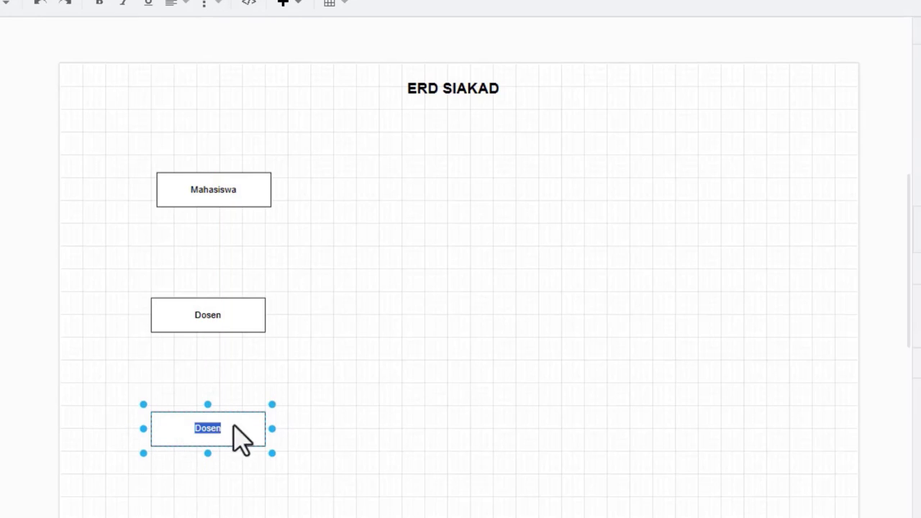
text(Admin)
click(248, 426)
- Duplicate the Admin rectangle to the page's right side, level with Mahasiswa, and label the copy Matakuliah
drag(256, 440, 653, 192)
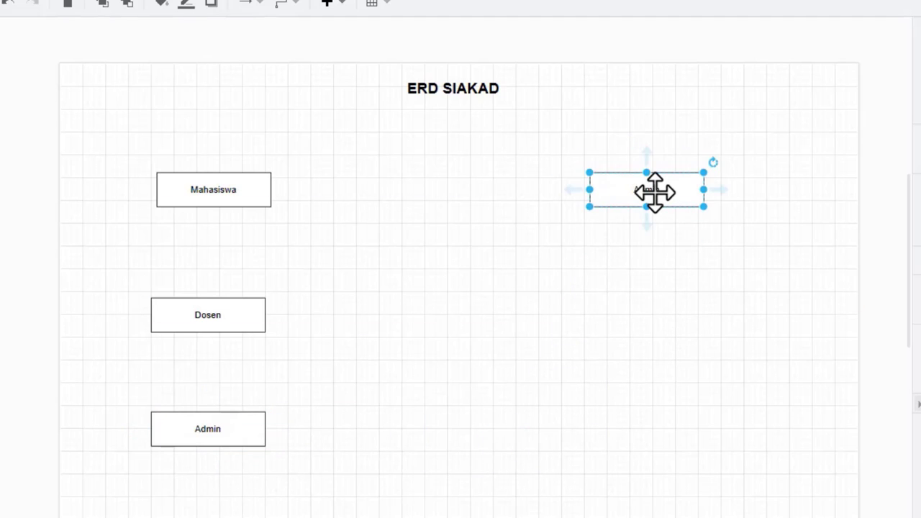
double_click(653, 192)
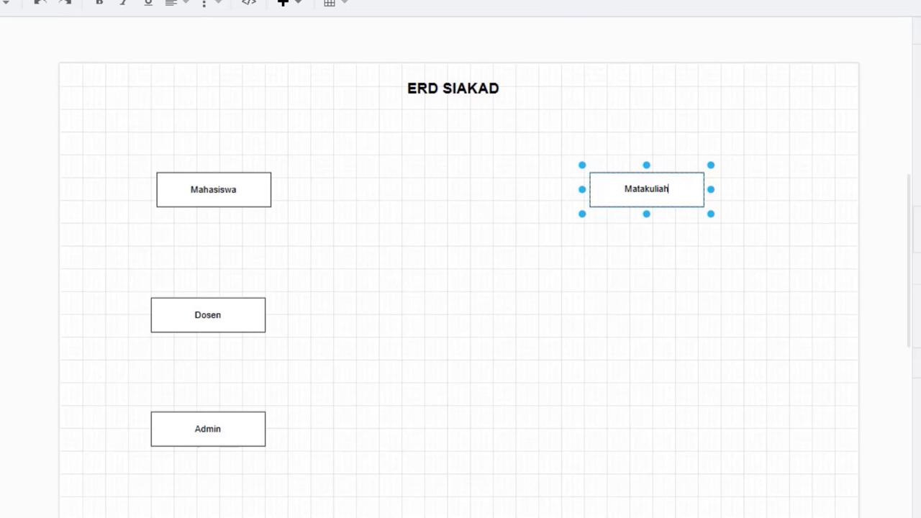
key(Escape)
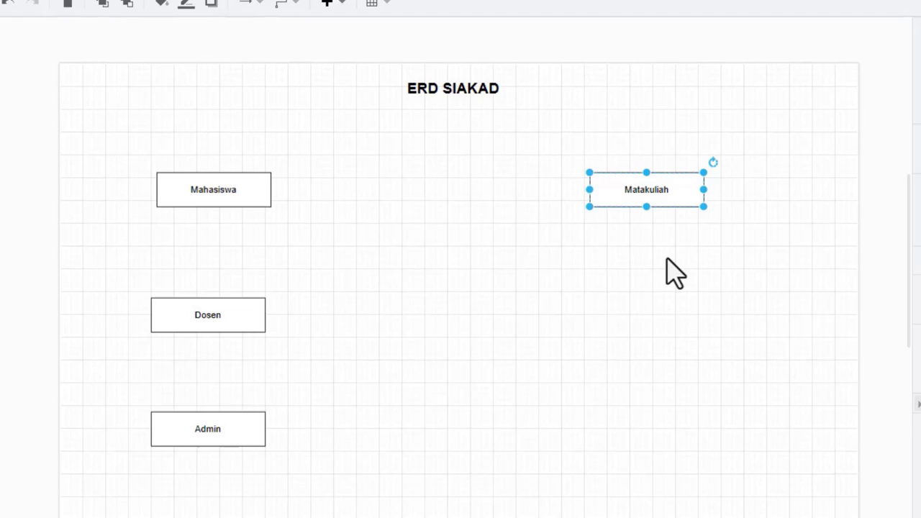
- Duplicate the Matakuliah rectangle below itself, level with Dosen, and label the copy Jadwal
drag(658, 188, 680, 335)
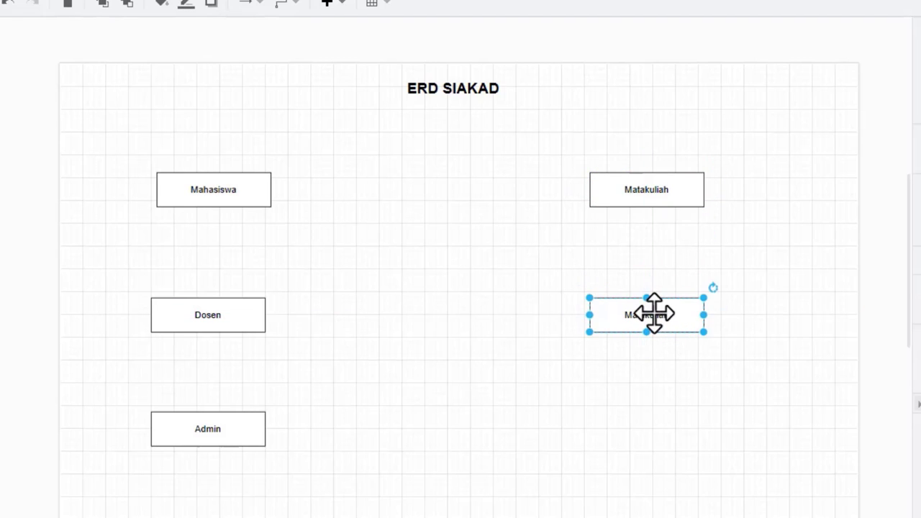
double_click(652, 312)
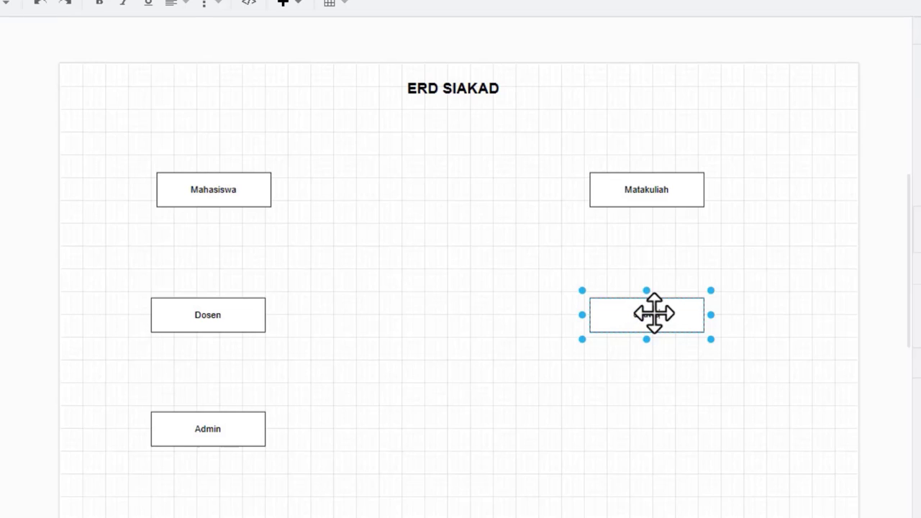
text(Jadwal)
click(713, 380)
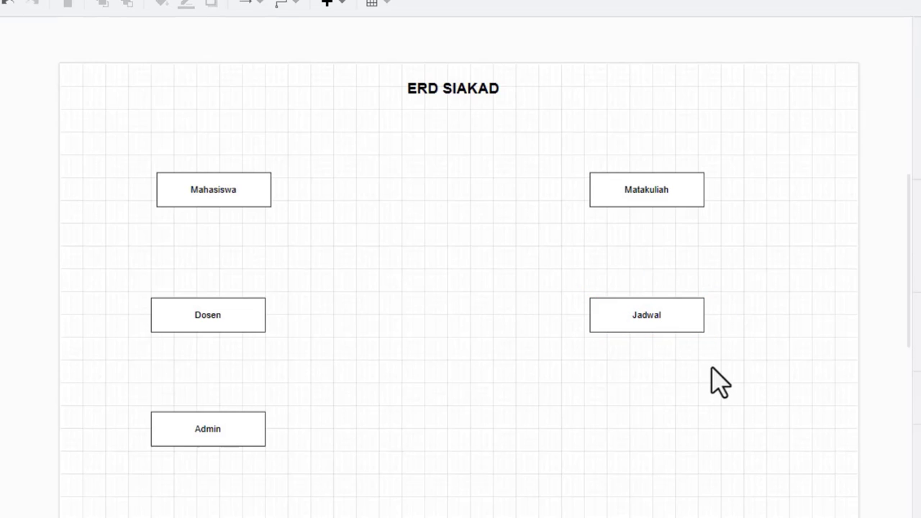
- Duplicate the Jadwal rectangle below itself, level with Admin, and label the copy Prodi
click(671, 324)
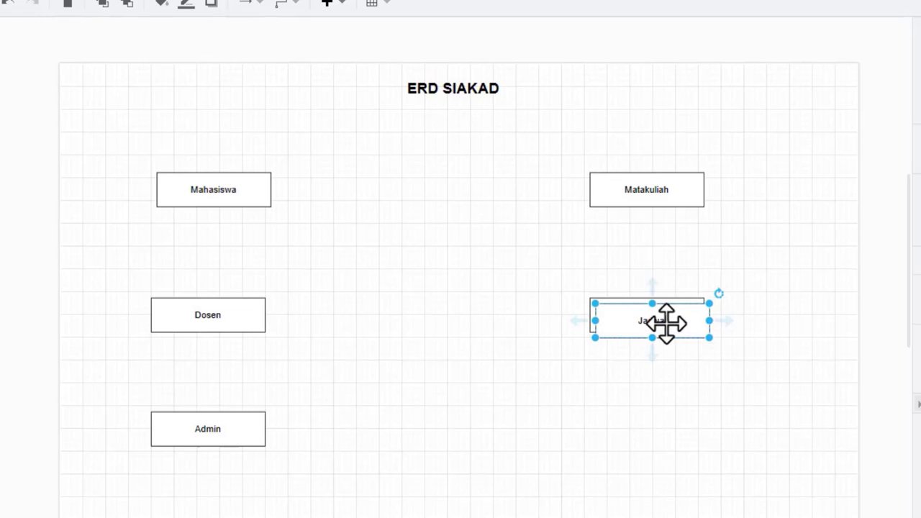
drag(670, 324, 649, 426)
double_click(649, 426)
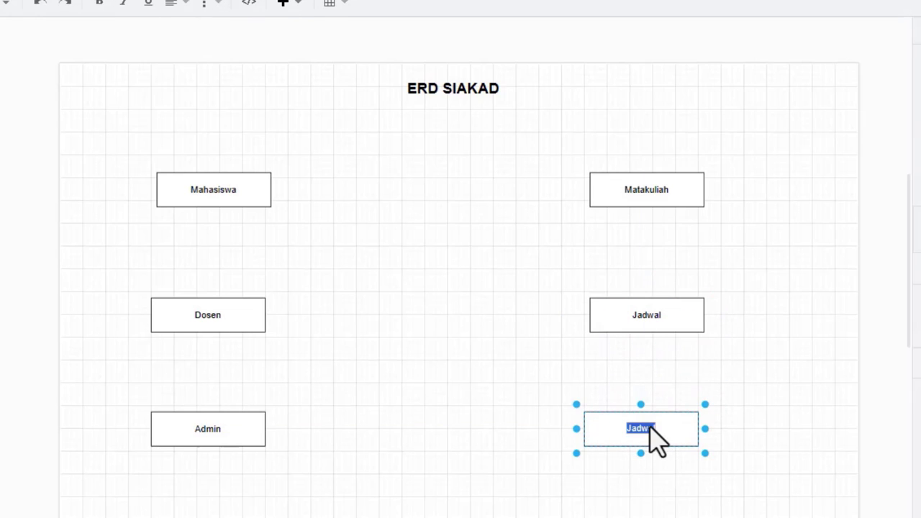
text(Prodi)
click(731, 414)
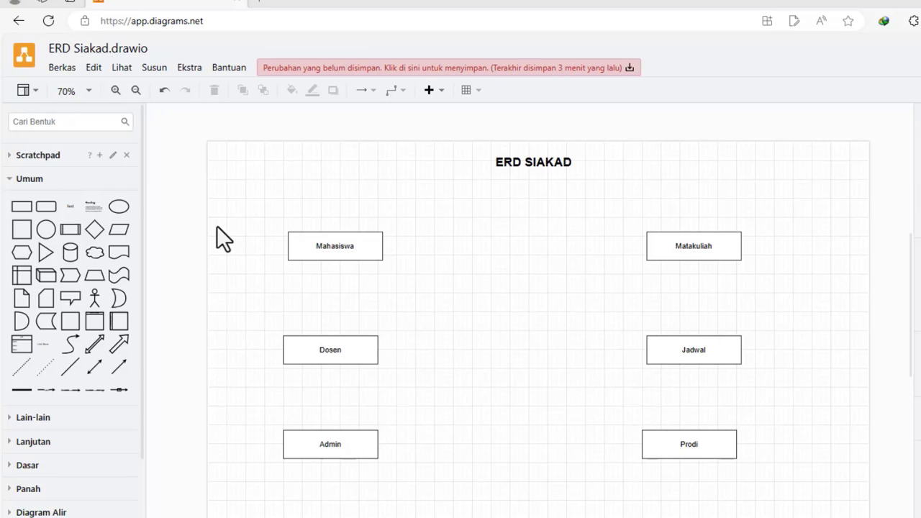
- Add a small flattened ellipse above and to the left of the Mahasiswa rectangle and label it id
ctrl+scroll(213, 221, up, 2)
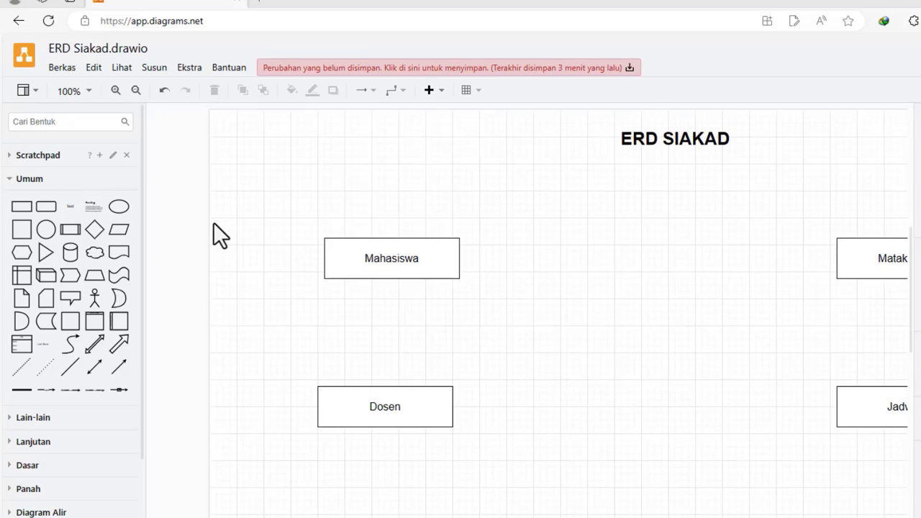
scroll(246, 222, up, 1)
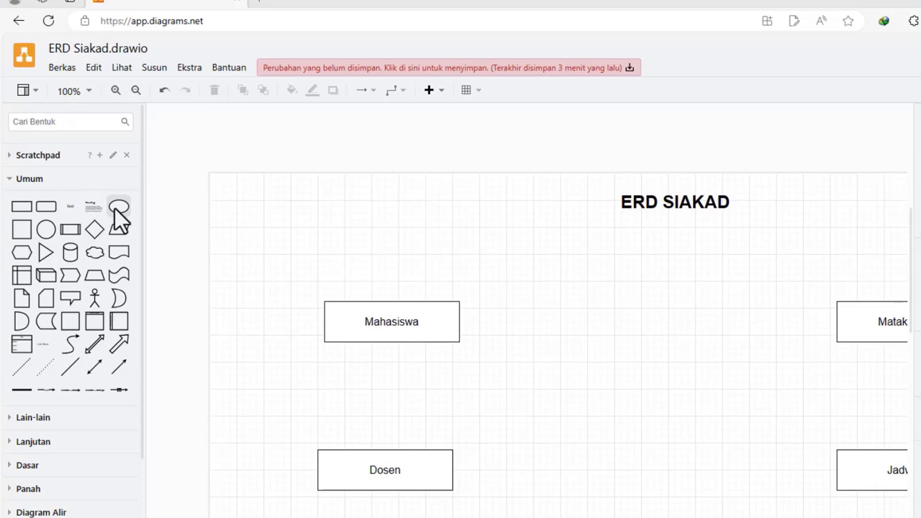
mouse_move(119, 205)
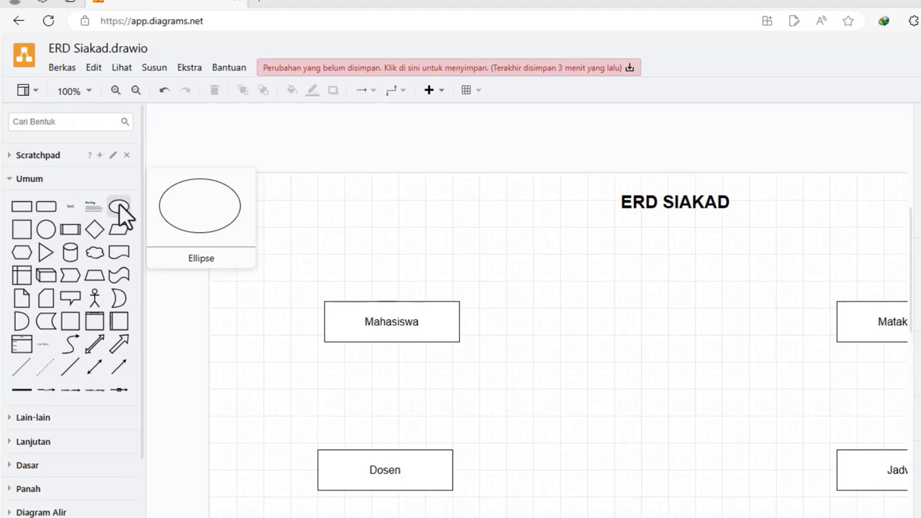
click(120, 207)
drag(520, 308, 264, 261)
double_click(257, 251)
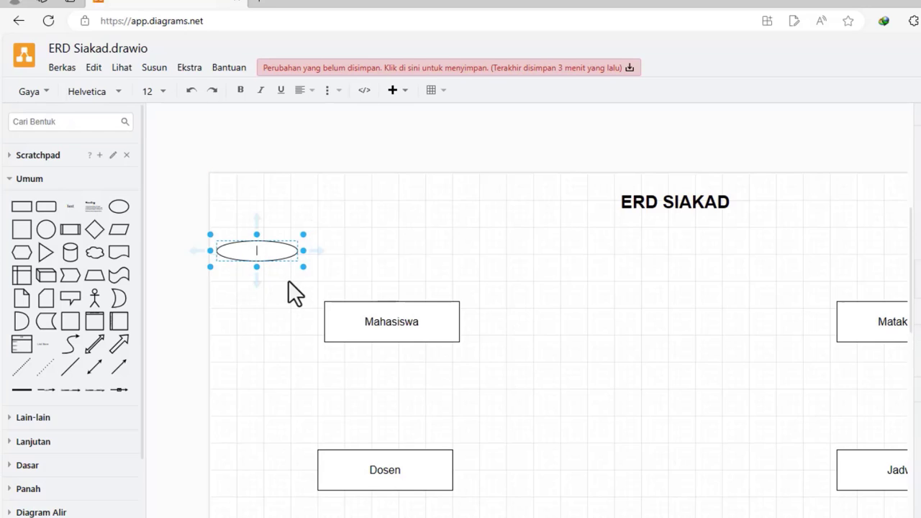
text(id)
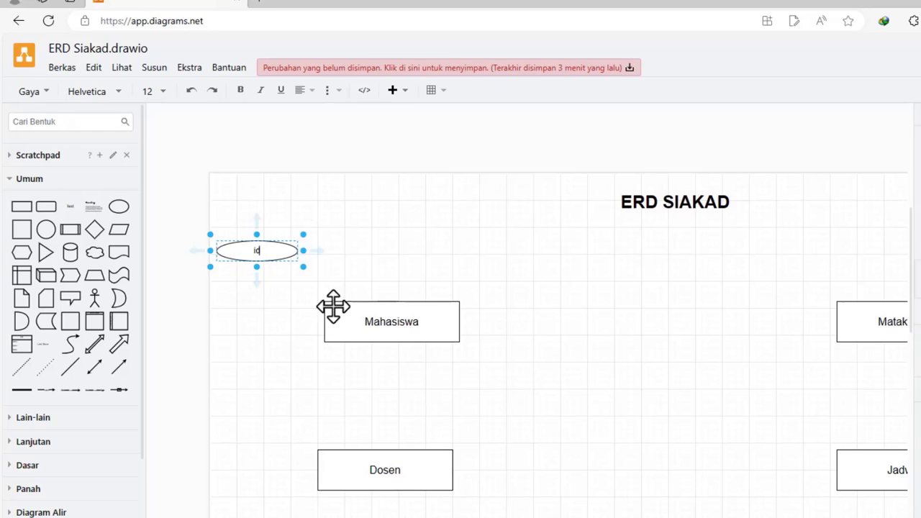
click(308, 271)
- Duplicate the id ellipse directly below it and label the copy nim
click(282, 246)
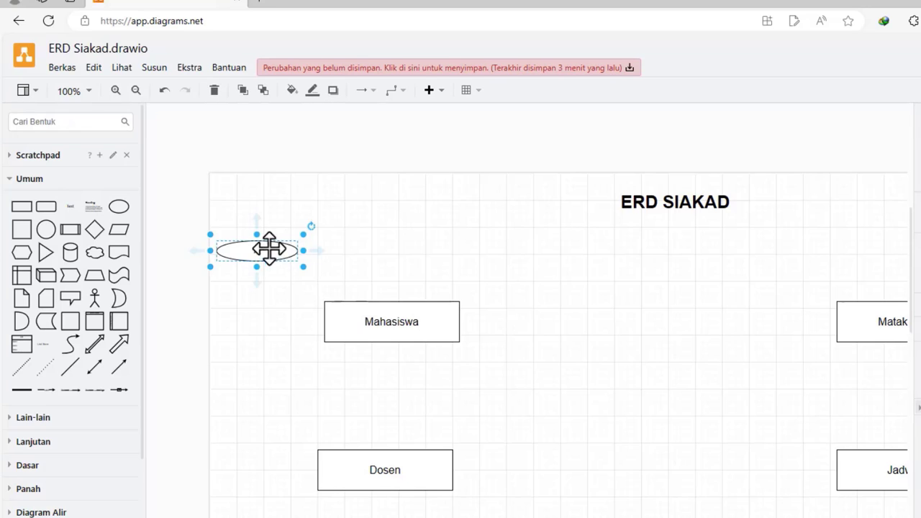
drag(267, 249, 267, 283)
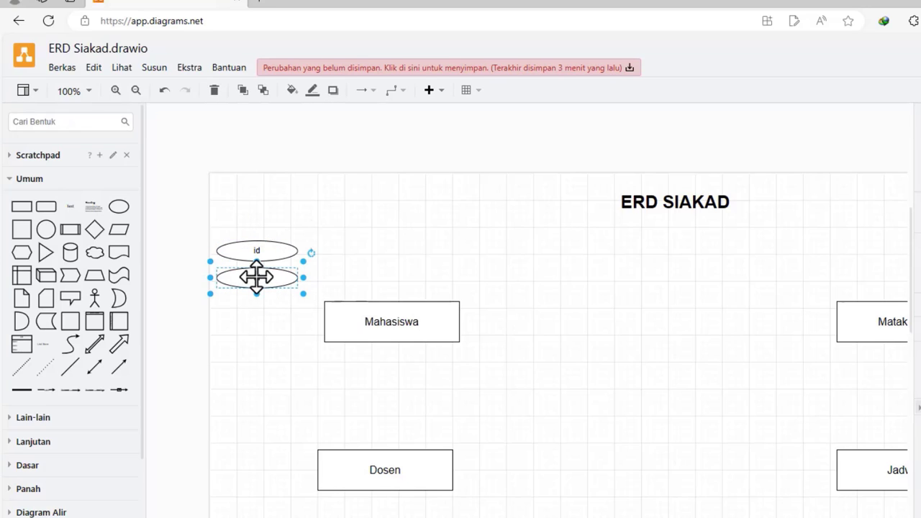
double_click(270, 288)
text(nim)
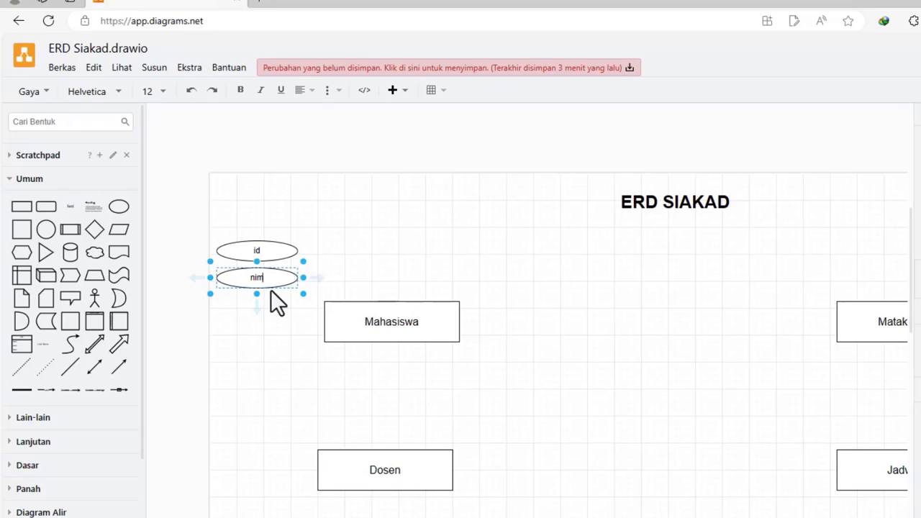
click(279, 274)
click(355, 287)
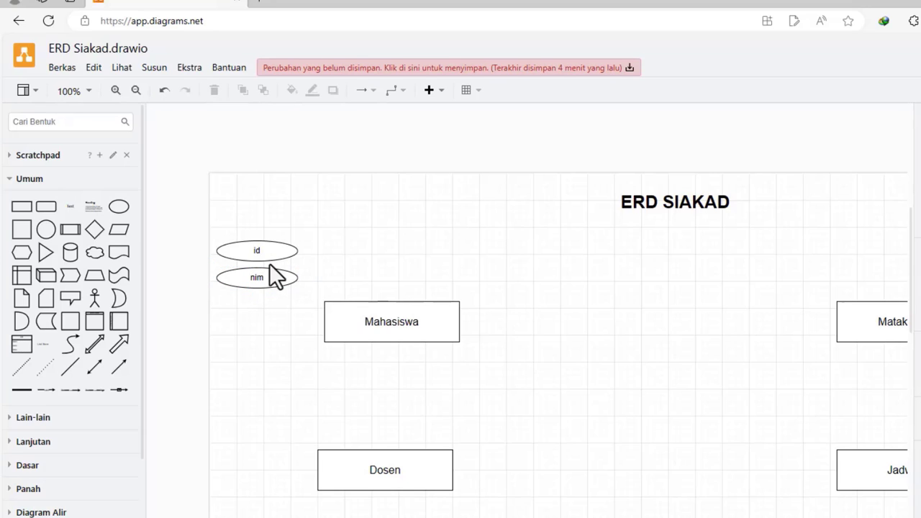
- Duplicate the nim ellipse below itself, make the three ellipses slightly narrower, and label the new one nama
click(268, 274)
drag(303, 278, 254, 310)
click(292, 256)
click(257, 279)
double_click(251, 306)
text(nam)
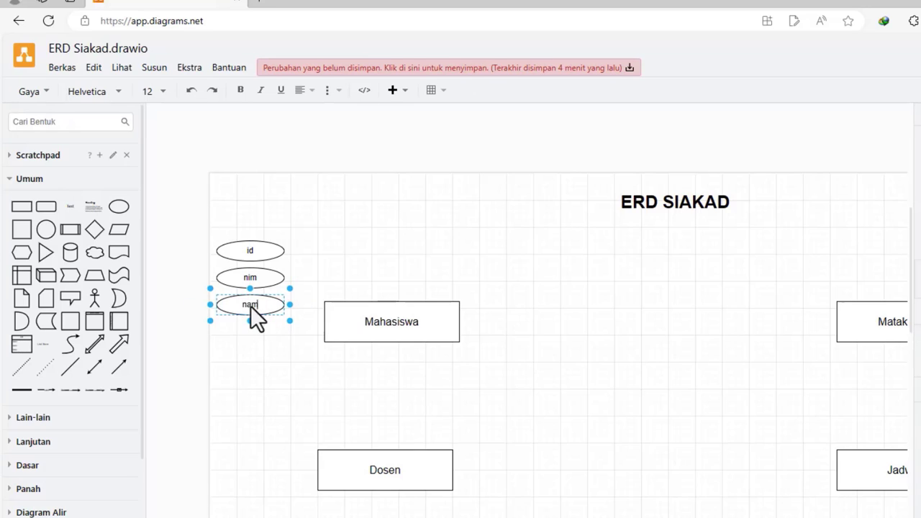
text(a)
click(428, 252)
- Duplicate the nama ellipse directly below it and label the copy prodi
click(234, 305)
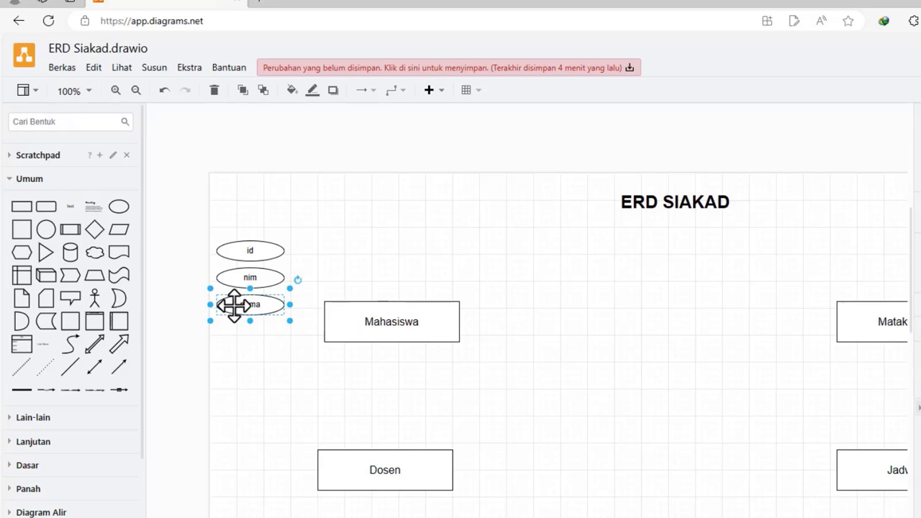
drag(233, 306, 251, 332)
double_click(251, 331)
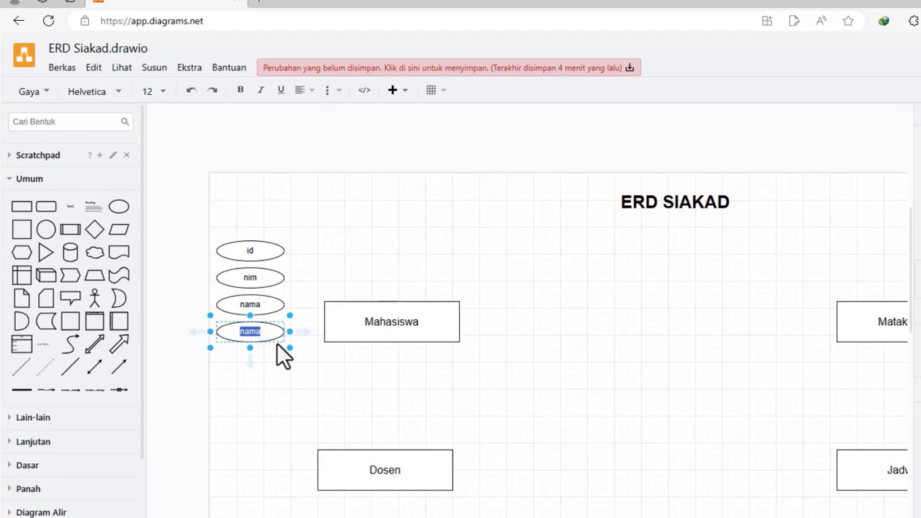
text(prodi)
click(268, 353)
- Duplicate the prodi ellipse directly below it and label the copy kelas
click(251, 330)
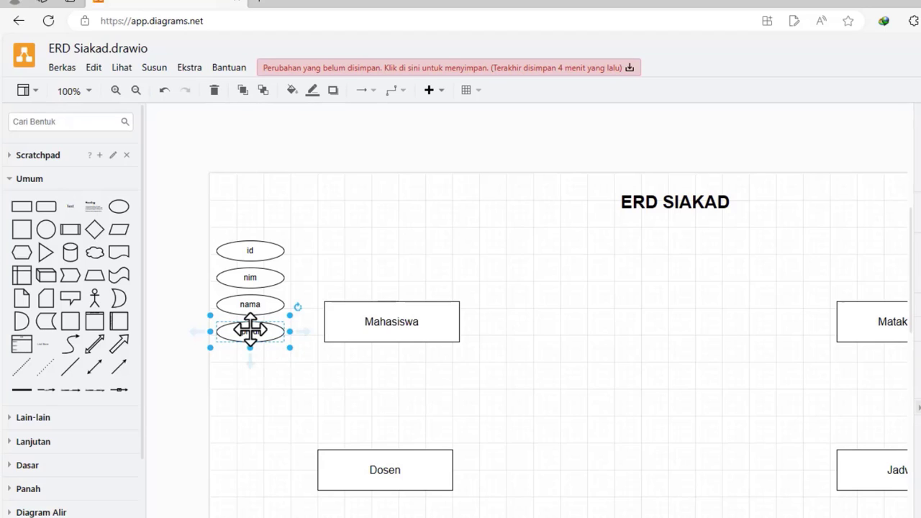
drag(250, 331, 256, 361)
double_click(254, 360)
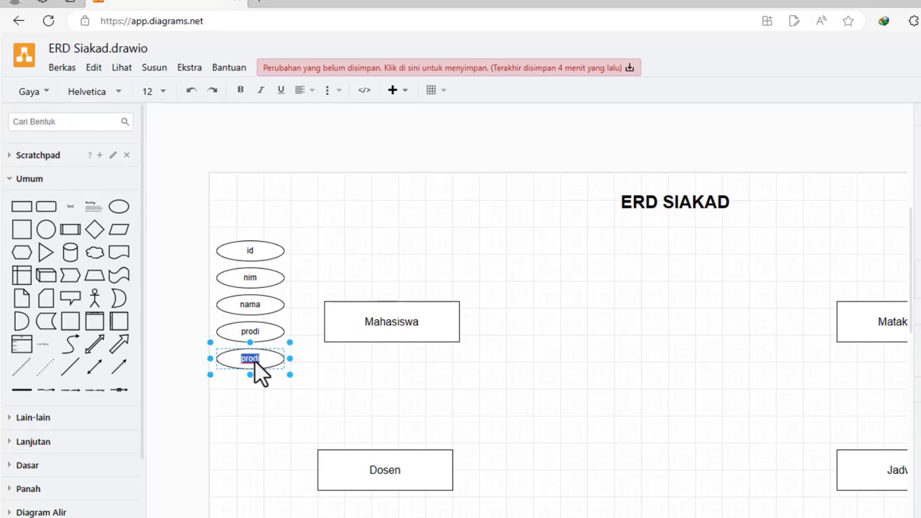
click(362, 375)
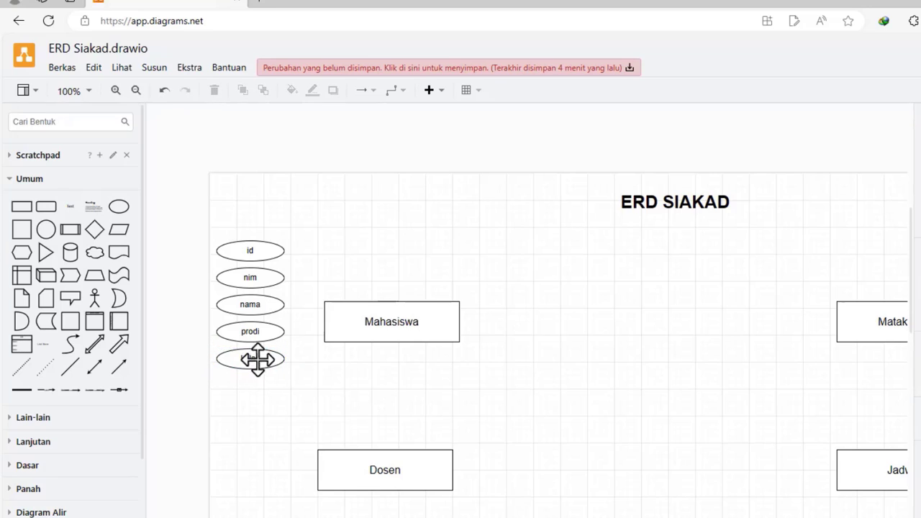
- Duplicate the kelas ellipse directly below it and label the copy alamat
click(259, 361)
drag(258, 366, 252, 384)
double_click(252, 385)
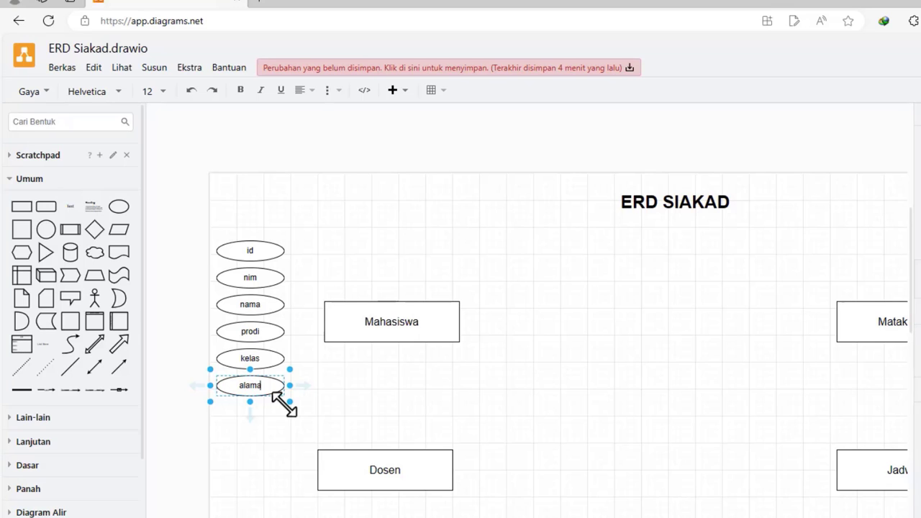
click(347, 394)
- Move the whole column of six attribute ellipses slightly up beside the Mahasiswa rectangle
drag(202, 428, 268, 232)
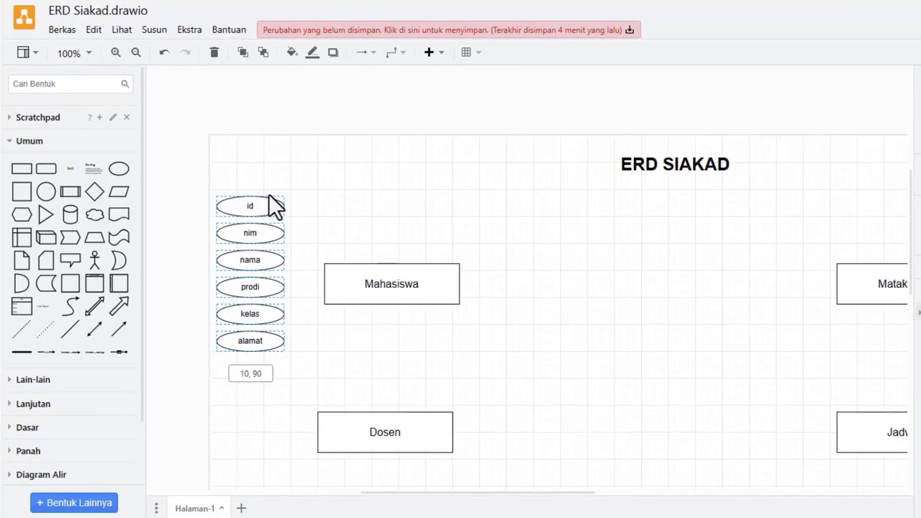
drag(269, 195, 267, 189)
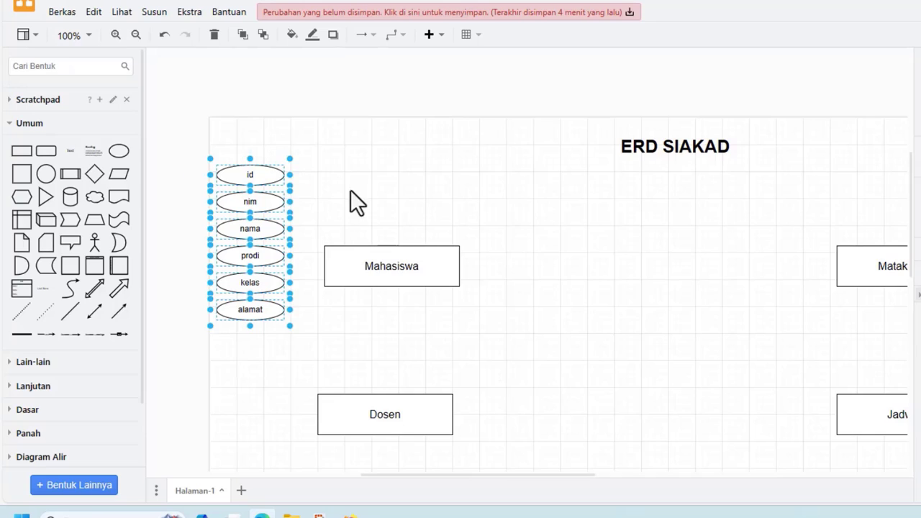
click(353, 218)
- Duplicate the alamat ellipse directly below it and label the copy no_hp
click(256, 329)
drag(265, 319, 252, 338)
double_click(252, 338)
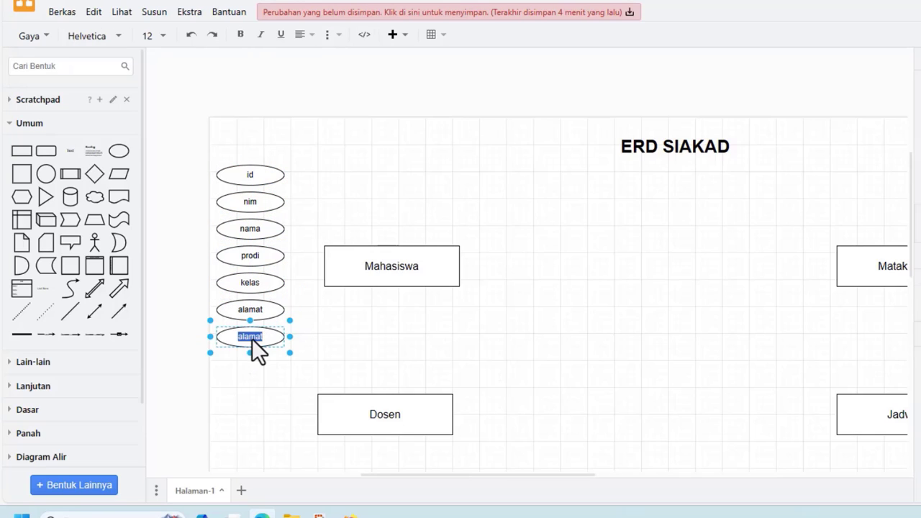
text(no_hp)
click(405, 310)
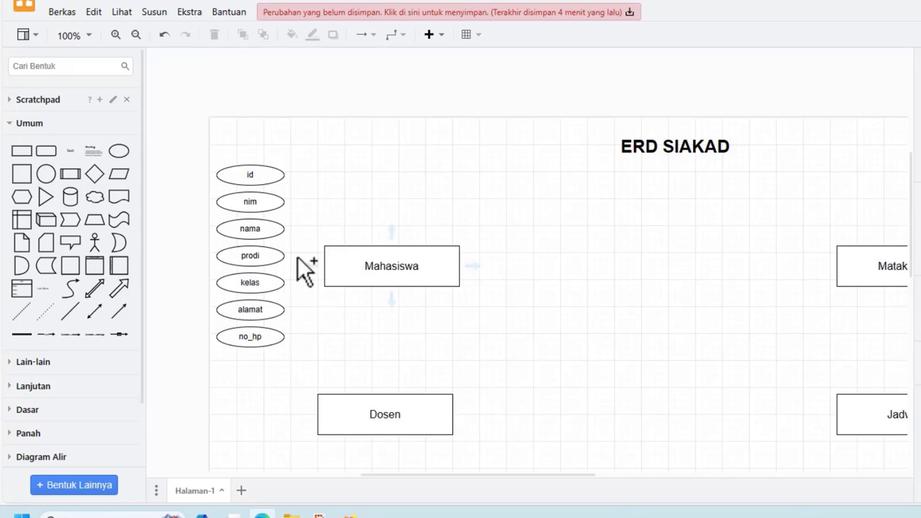
- Connect the id ellipse to the upper-left corner of the Mahasiswa rectangle with a plain line
click(72, 312)
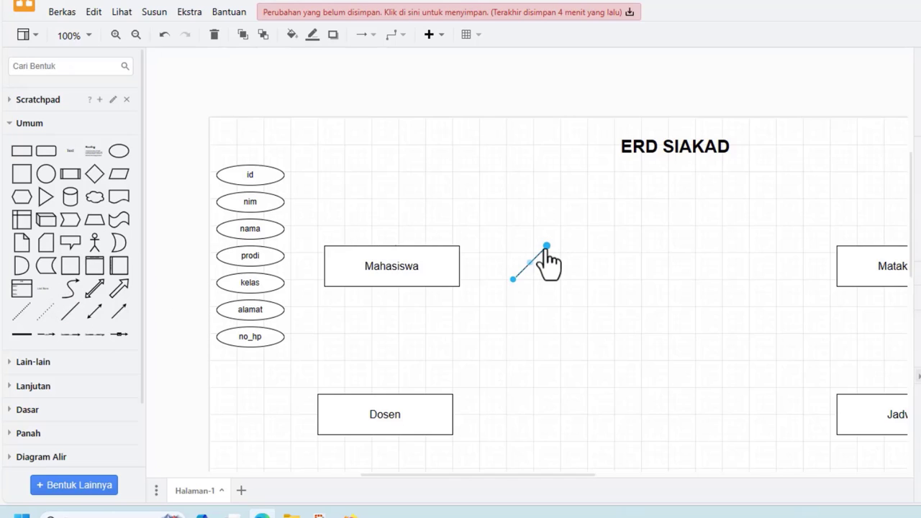
drag(280, 190, 288, 182)
drag(286, 177, 286, 177)
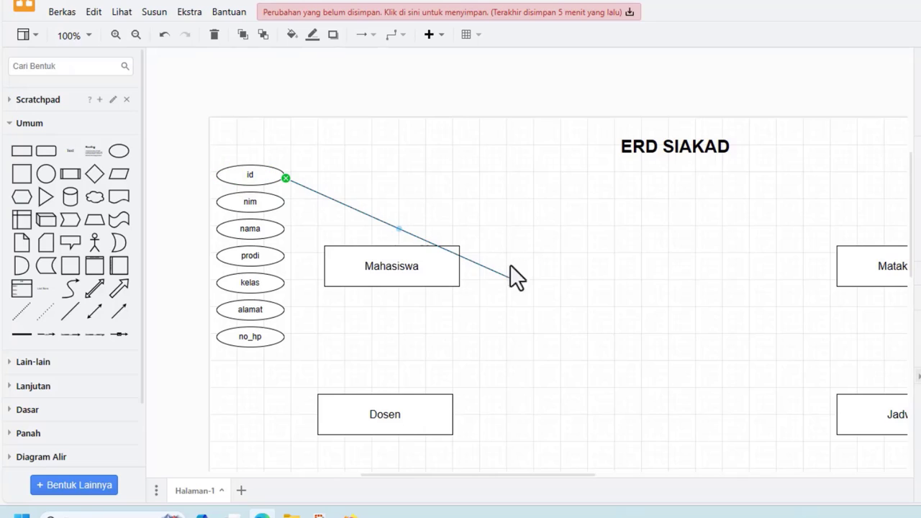
drag(511, 278, 325, 245)
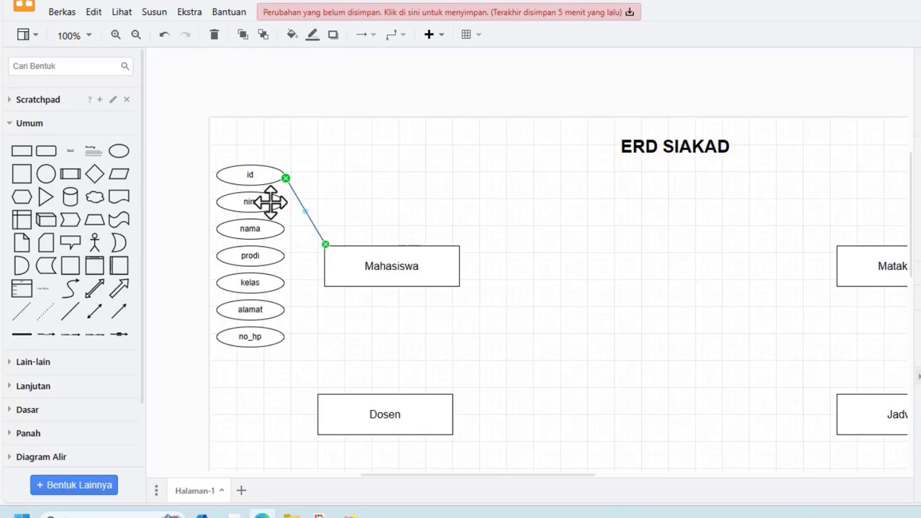
- Connect the nim ellipse to the left edge of the Mahasiswa rectangle with a plain line
click(93, 309)
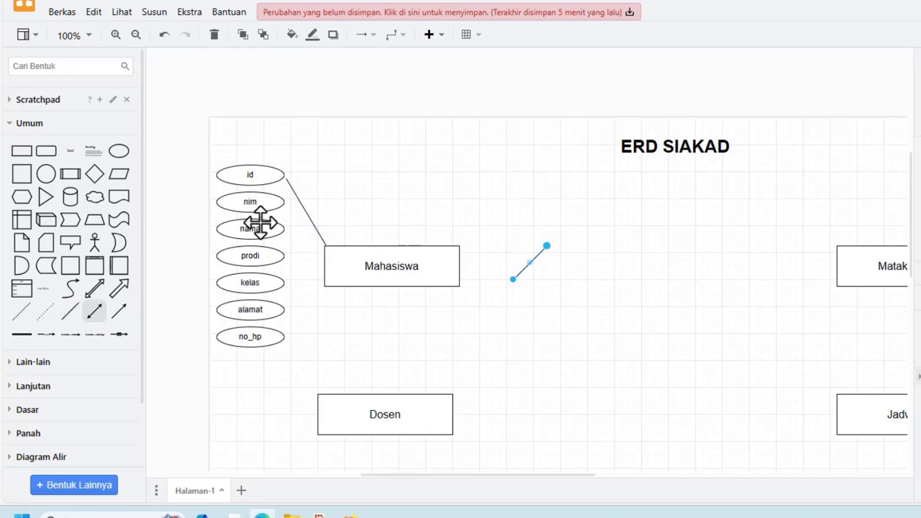
scroll(227, 181, up, 2)
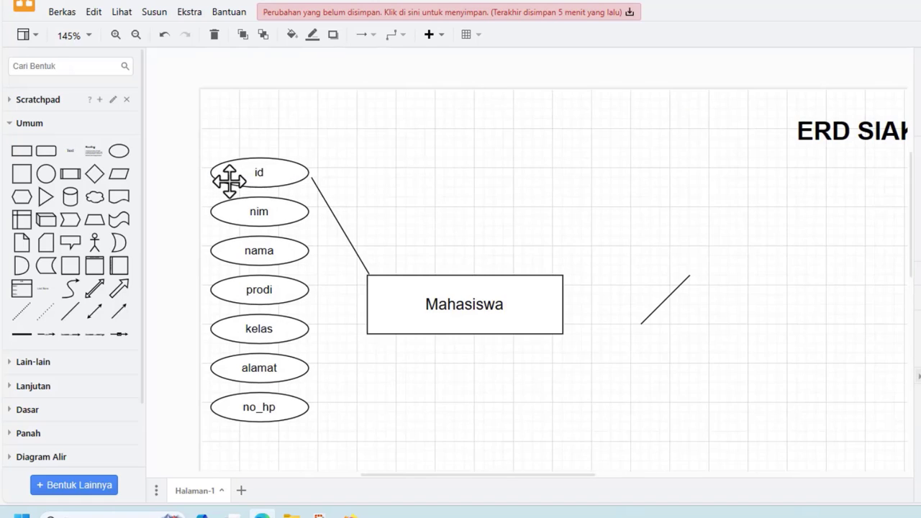
click(321, 204)
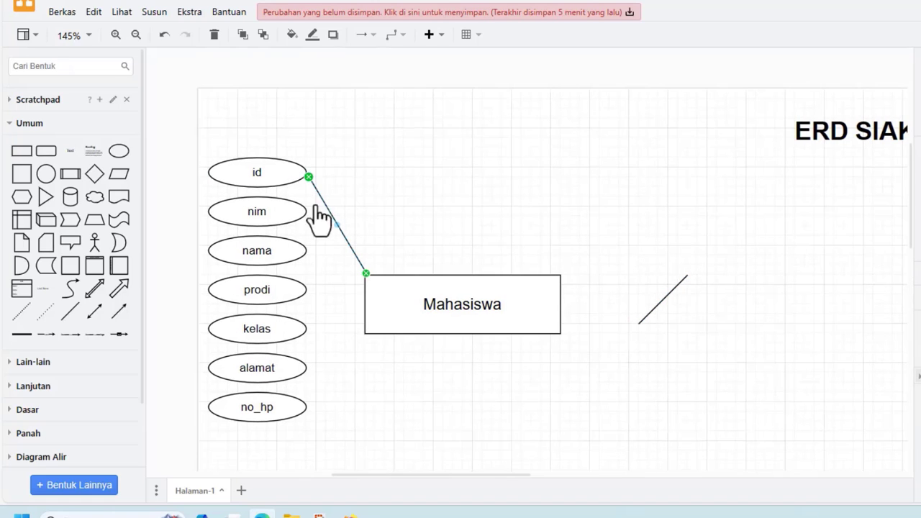
drag(687, 275, 306, 210)
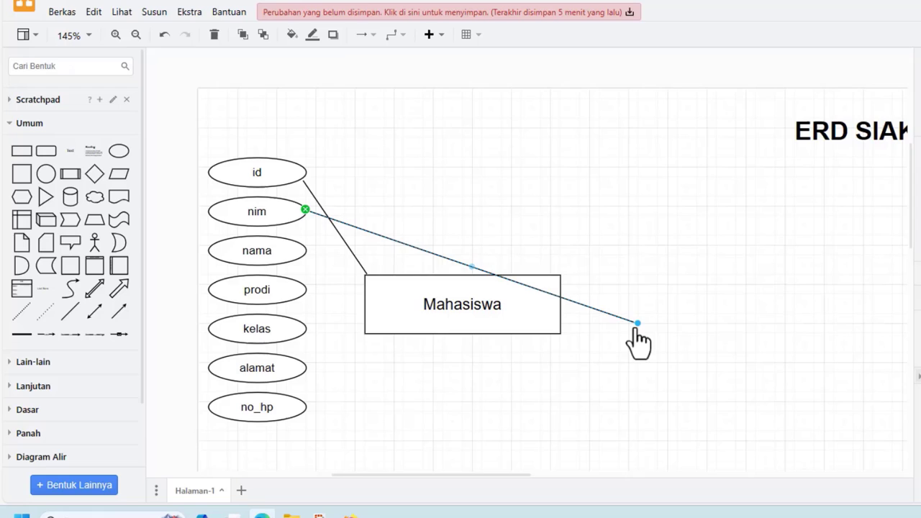
drag(638, 324, 363, 286)
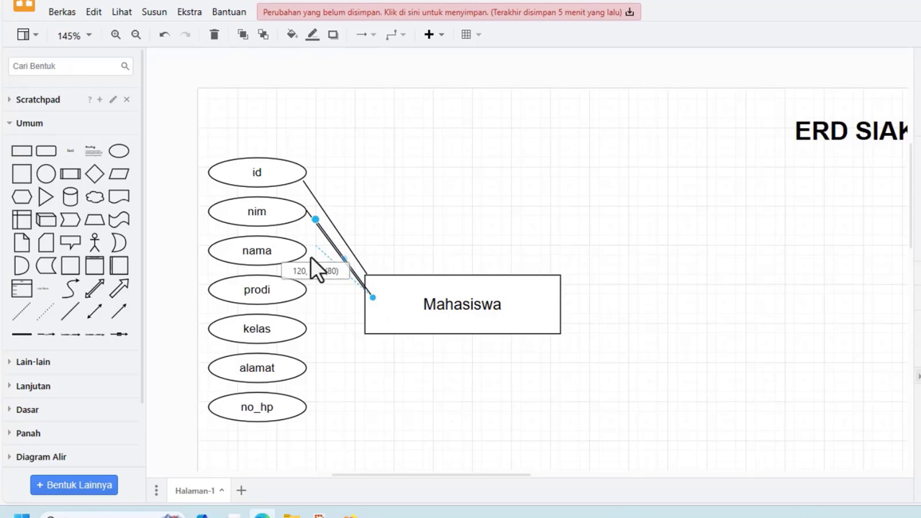
- Connect the nama ellipse to the left edge of the Mahasiswa rectangle with another line
drag(311, 257, 417, 277)
key(ctrl+z)
click(356, 288)
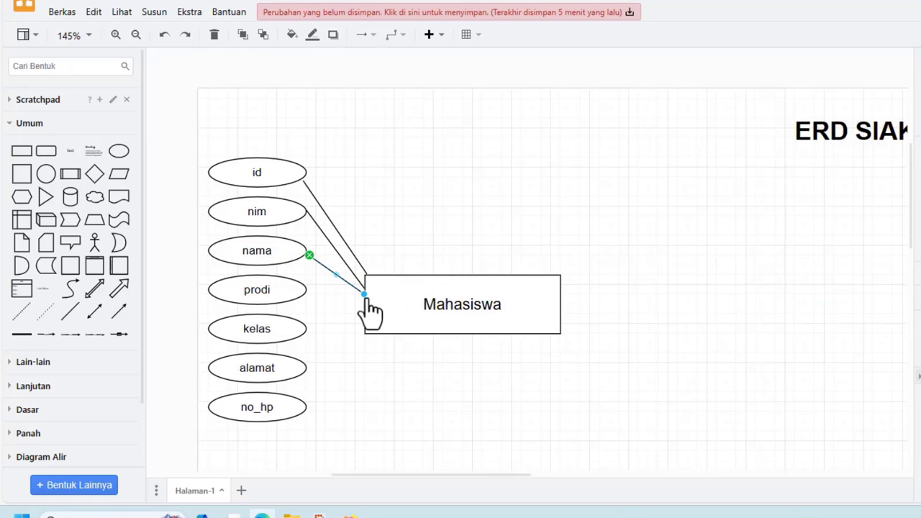
drag(365, 296, 365, 300)
- Connect the prodi and kelas ellipses to the left edge of the Mahasiswa rectangle with a line each
click(72, 309)
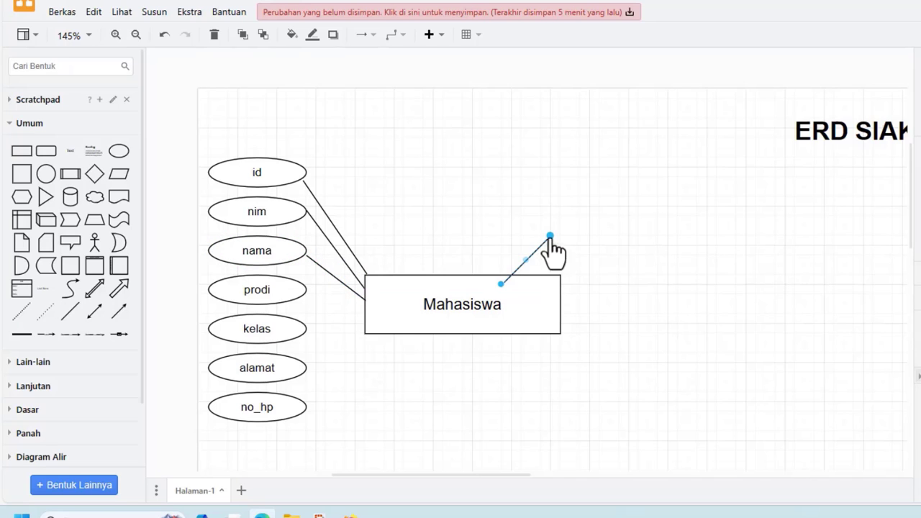
drag(551, 238, 306, 289)
drag(500, 281, 363, 302)
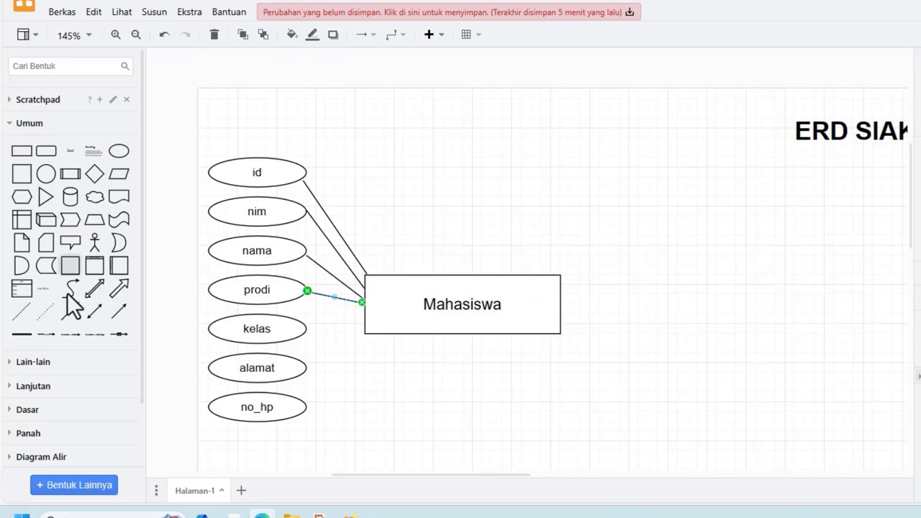
click(72, 310)
drag(325, 326, 320, 328)
drag(500, 282, 364, 310)
- Connect the alamat ellipse to the lower part of the Mahasiswa rectangle's left edge with a line
click(78, 311)
drag(550, 236, 300, 369)
mouse_move(306, 330)
mouse_down()
mouse_move(294, 329)
mouse_move(301, 332)
mouse_up()
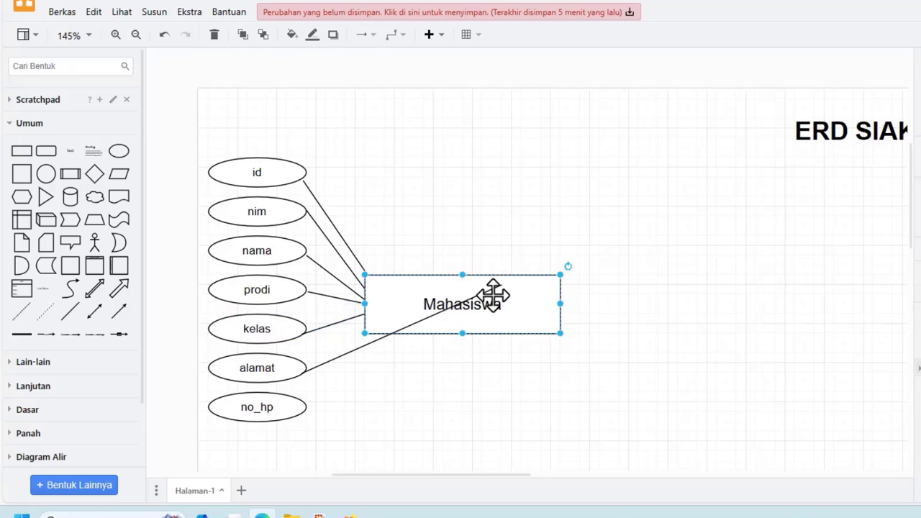
drag(501, 286, 362, 326)
- Connect the no_hp ellipse to the Mahasiswa rectangle with a line and shift the rectangle slightly up
click(70, 311)
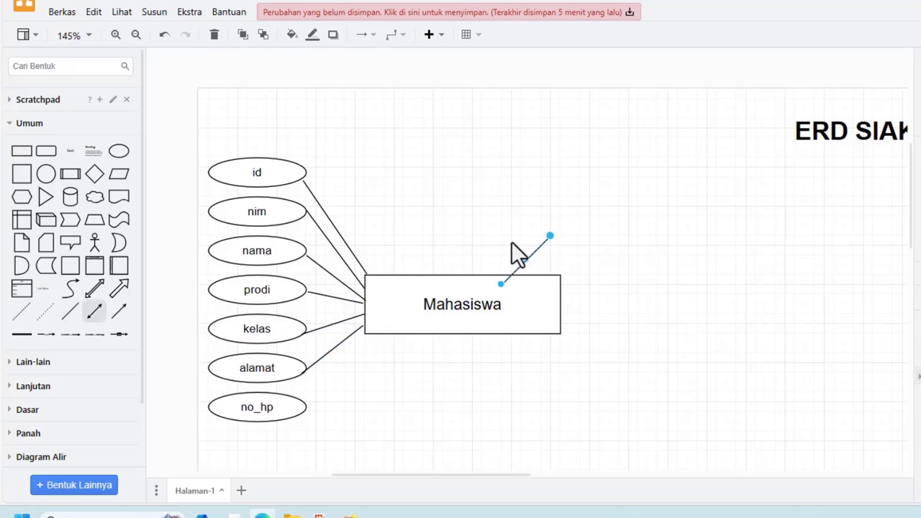
drag(500, 283, 305, 402)
drag(550, 236, 393, 296)
click(523, 262)
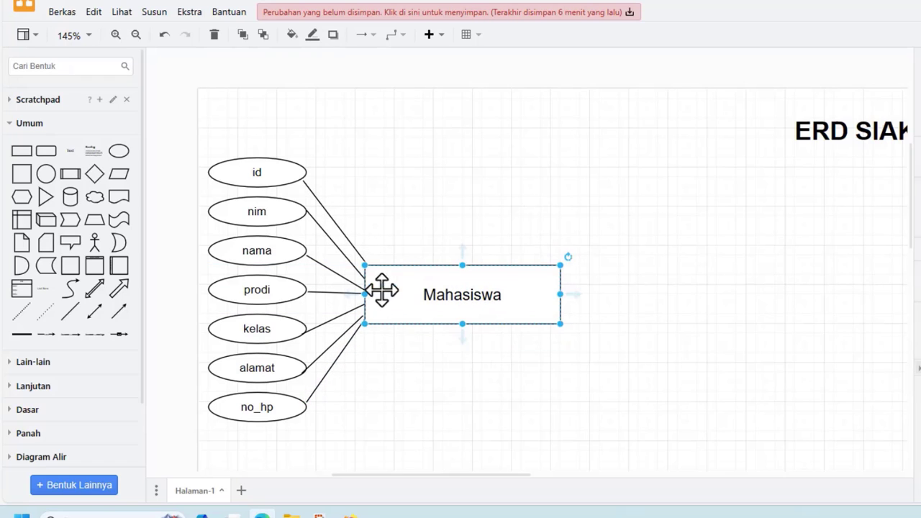
scroll(419, 214, down, 2)
scroll(420, 215, down, 3)
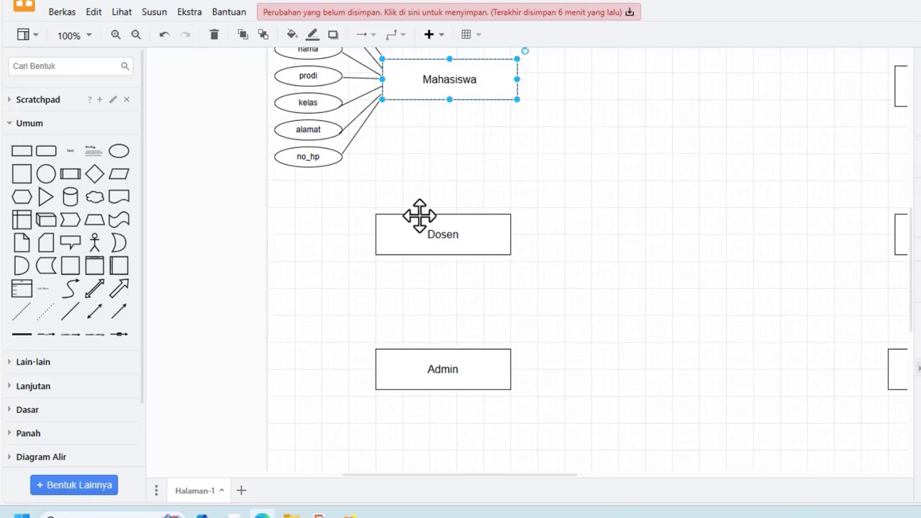
- Duplicate the Mahasiswa entity's no_hp ellipse below it, near the Dosen rectangle, and label the copy id
scroll(419, 215, up, 3)
scroll(422, 226, down, 2)
scroll(327, 288, up, 2)
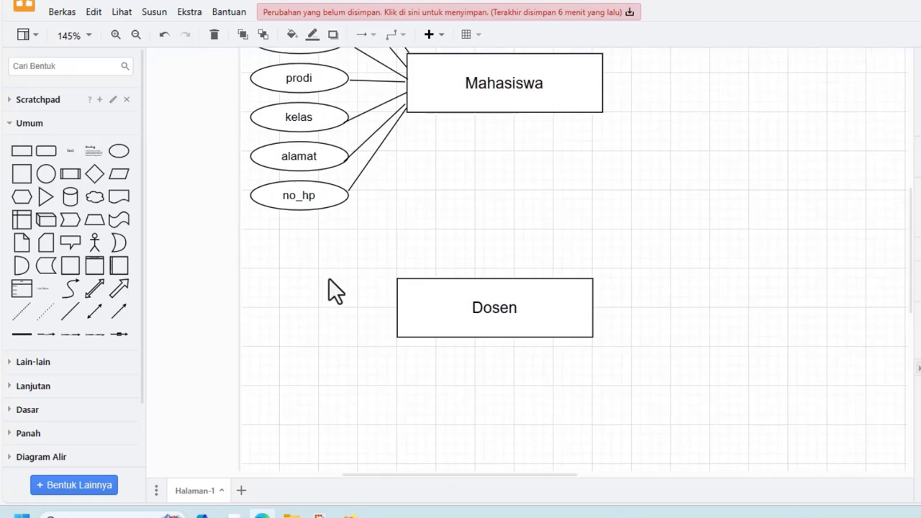
scroll(403, 280, down, 2)
click(299, 132)
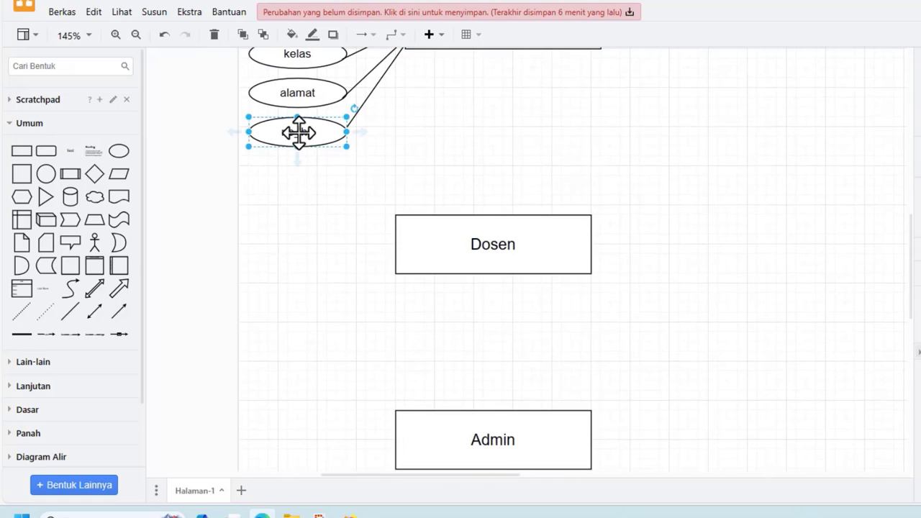
drag(298, 132, 298, 198)
double_click(300, 202)
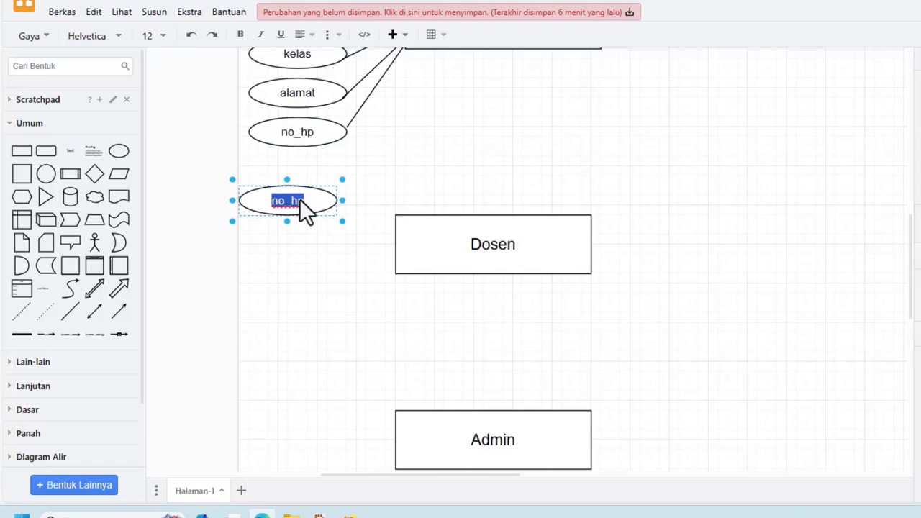
text(id)
click(443, 196)
- Duplicate the ellipse twice below Dosen's id ellipse and label the copies nidn and nama
drag(305, 206, 290, 235)
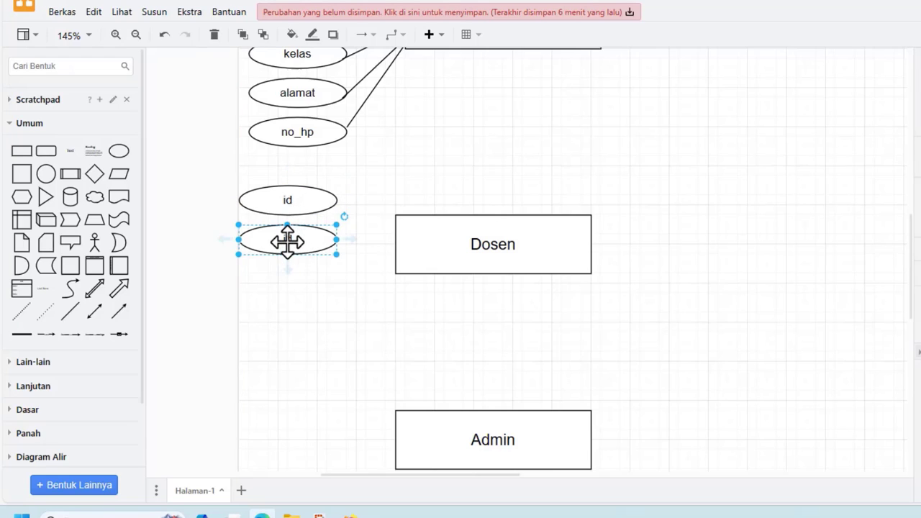
double_click(287, 242)
text(nidn)
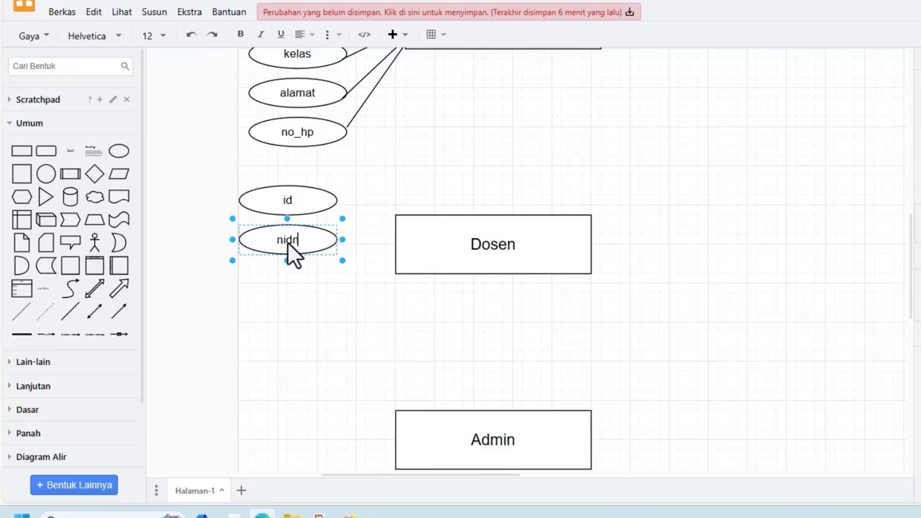
click(311, 241)
drag(312, 241, 286, 279)
double_click(286, 280)
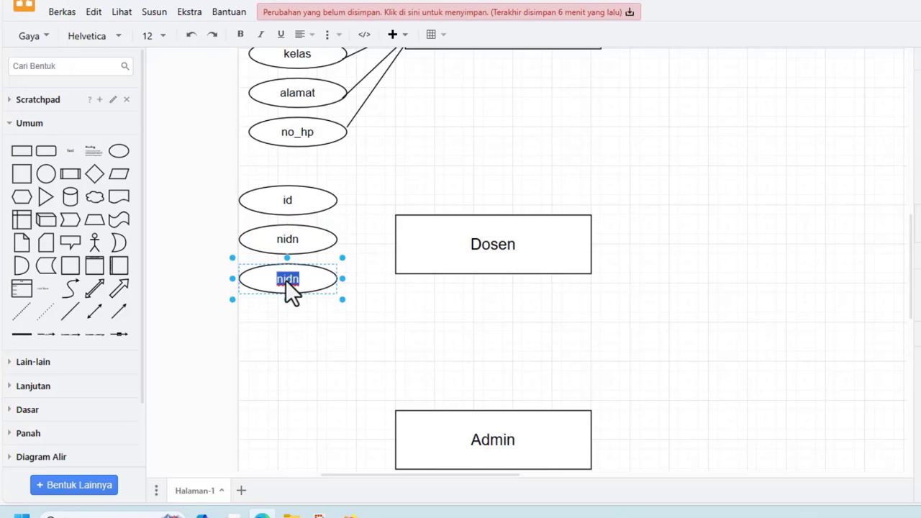
text(nama)
click(401, 320)
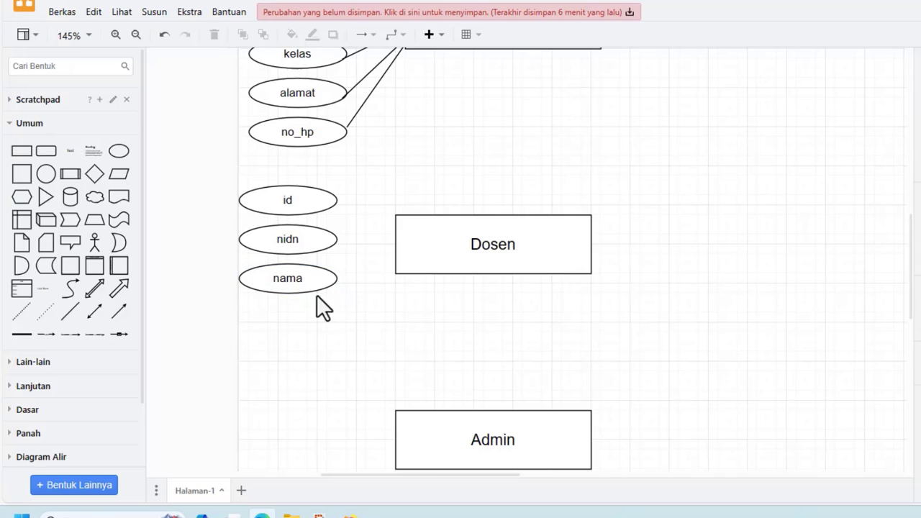
- Add two more ellipse copies below Dosen's nama ellipse and label them alamat and no_hp
click(304, 281)
drag(305, 281, 302, 319)
double_click(294, 319)
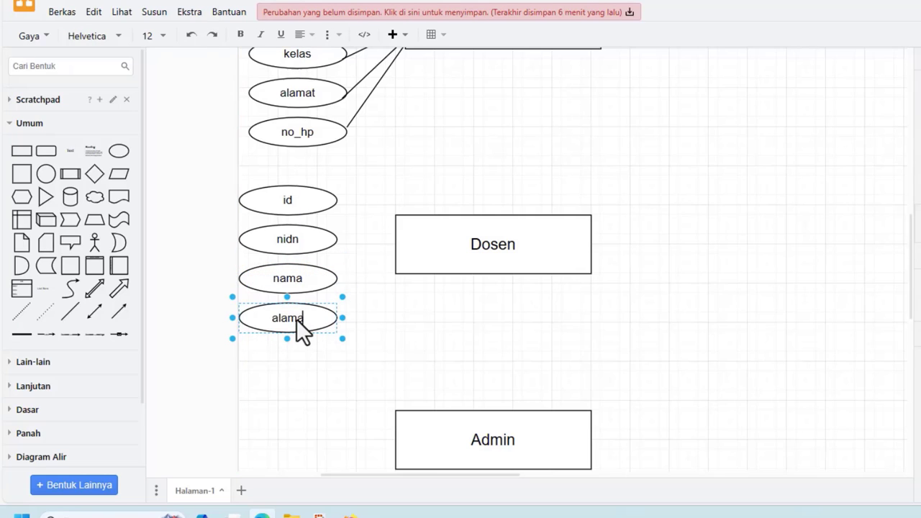
text(alamat)
click(372, 315)
drag(321, 319, 305, 367)
double_click(296, 359)
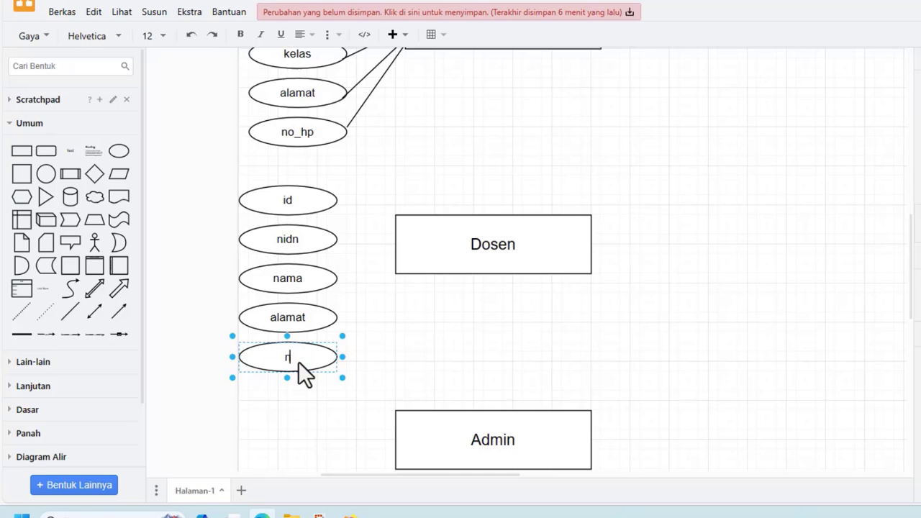
text(no_hp)
click(566, 325)
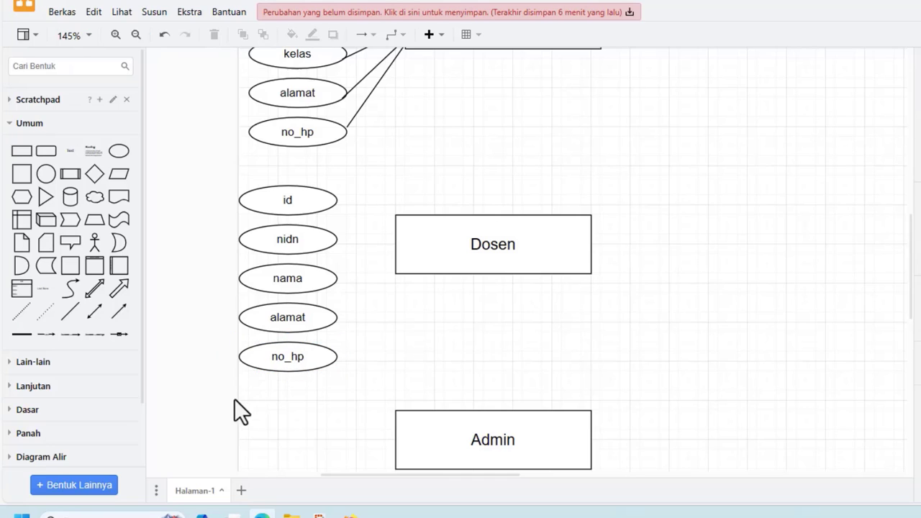
- Align Dosen's five attribute ellipses with the Mahasiswa ellipse column and lower the Dosen rectangle to sit beside their middle
mouse_move(295, 279)
mouse_down()
mouse_move(286, 279)
mouse_move(293, 277)
mouse_up()
click(282, 258)
drag(226, 172, 355, 402)
mouse_move(308, 243)
mouse_down()
mouse_move(325, 251)
mouse_move(320, 245)
mouse_up()
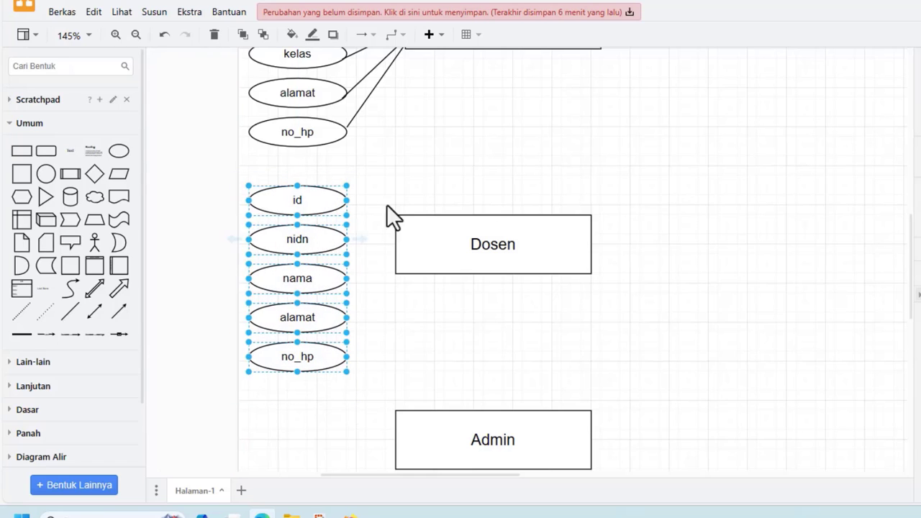
click(465, 251)
drag(465, 251, 477, 281)
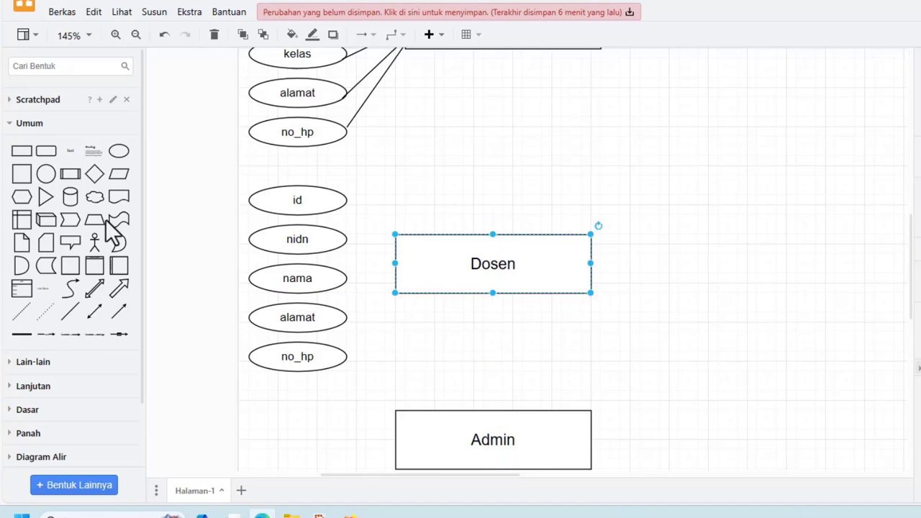
- Connect Dosen's id ellipse to the upper-left corner of the Dosen rectangle with a plain line
click(72, 312)
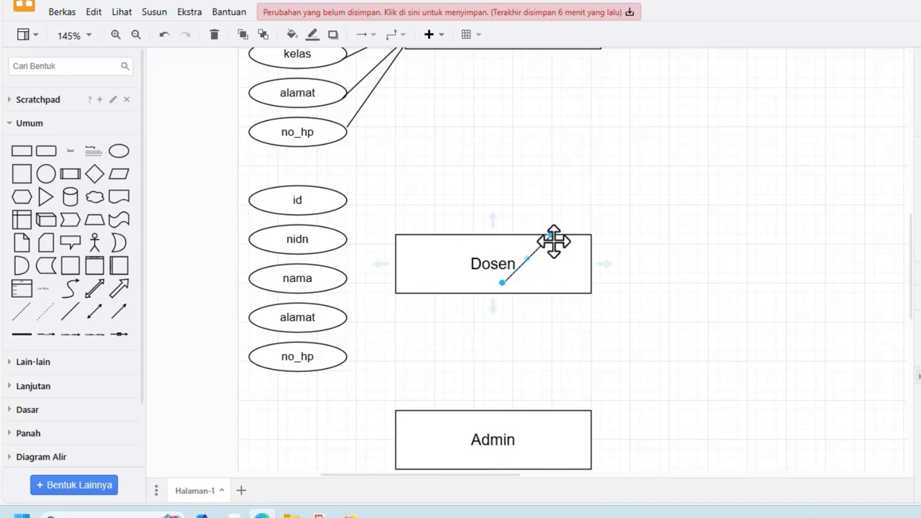
drag(549, 240, 348, 202)
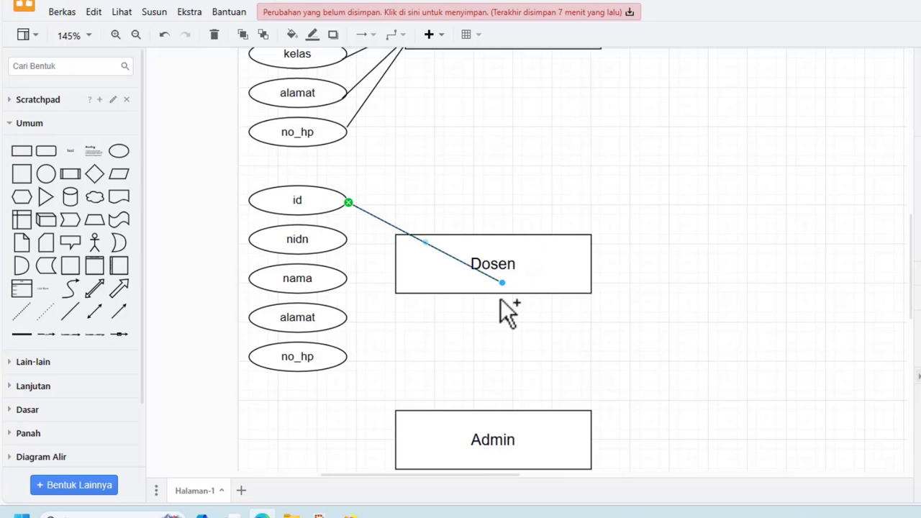
drag(502, 282, 397, 240)
click(401, 237)
- Connect the nidn ellipse to the left edge of the Dosen rectangle with a line and delete any stray connector
click(71, 311)
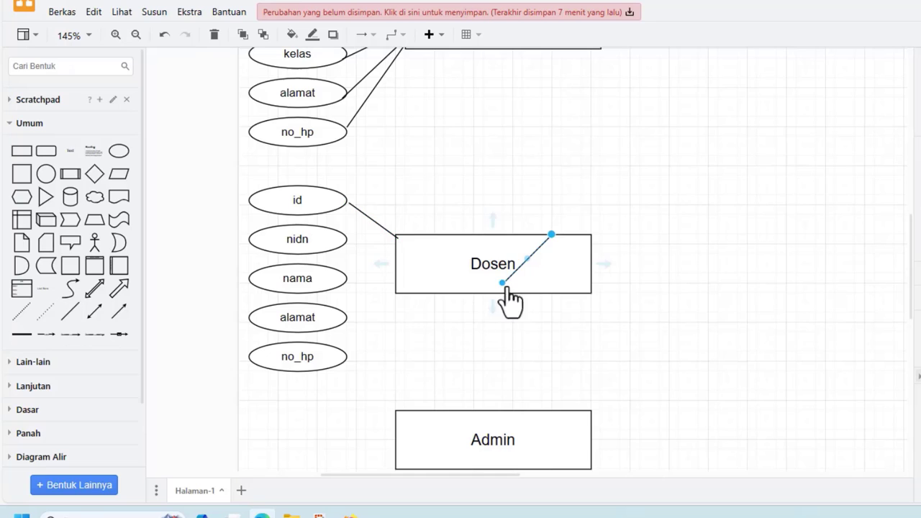
drag(502, 282, 340, 243)
drag(551, 235, 396, 250)
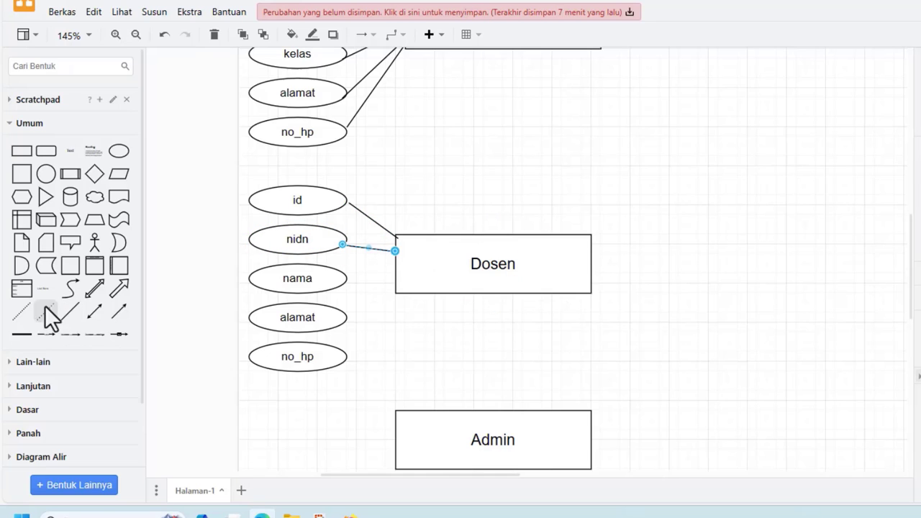
click(70, 334)
key(Delete)
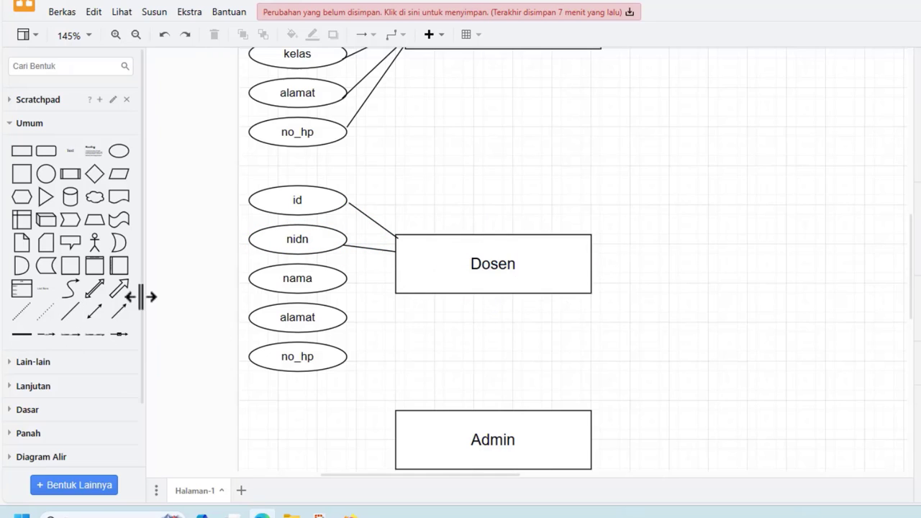
- Connect Dosen's nama and alamat ellipses to the left edge of the Dosen rectangle with a line each
click(71, 311)
drag(502, 283, 346, 280)
drag(551, 235, 395, 265)
click(72, 321)
drag(551, 235, 393, 293)
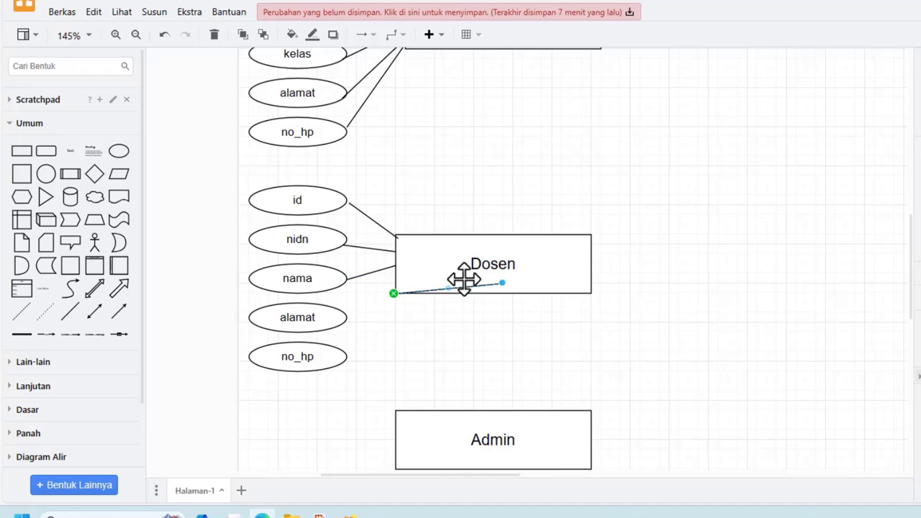
drag(501, 282, 392, 274)
- Connect Dosen's no_hp ellipse to the Dosen rectangle's lower-left corner with a line and shift the rectangle slightly away from the ellipses
click(74, 313)
drag(502, 282, 349, 352)
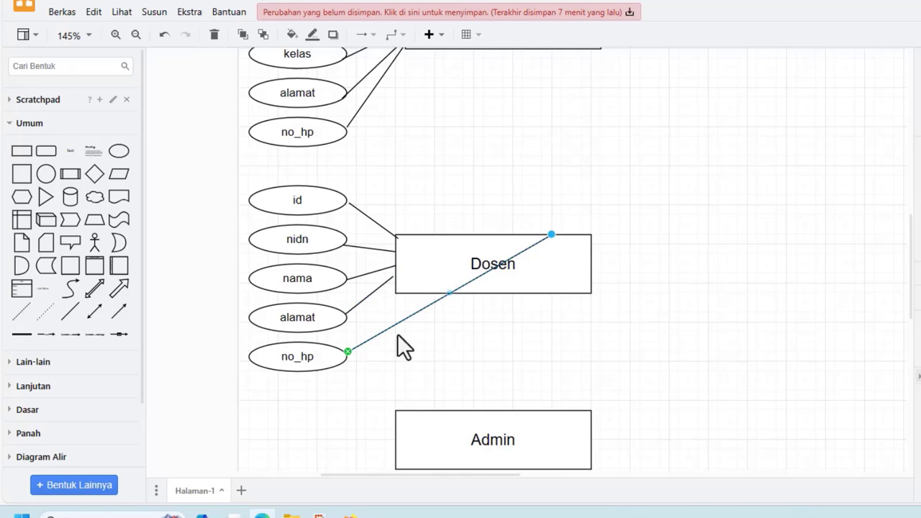
drag(551, 235, 394, 291)
mouse_move(461, 263)
mouse_down()
mouse_move(470, 271)
mouse_move(461, 259)
mouse_up()
click(429, 219)
- Copy Dosen's no_hp ellipse to below the Admin rectangle, label it id, and duplicate it alongside with room between them
scroll(430, 231, down, 5)
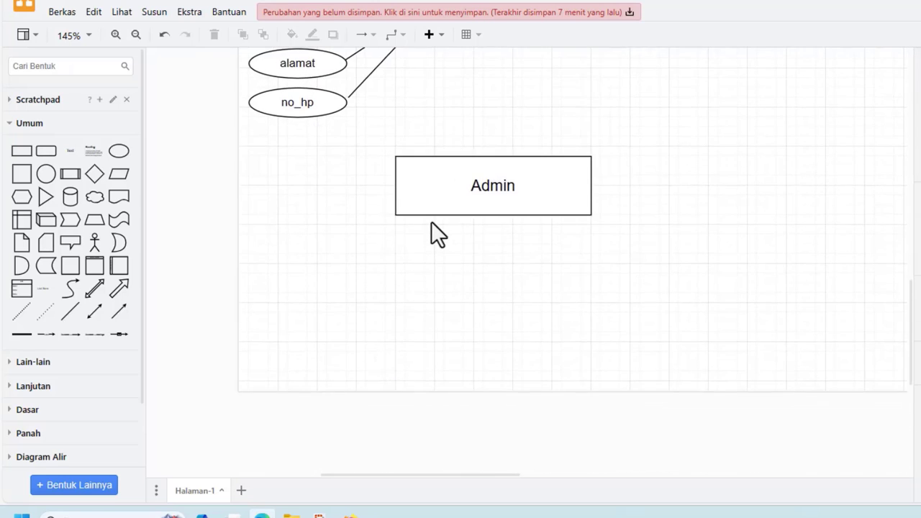
scroll(431, 221, up, 3)
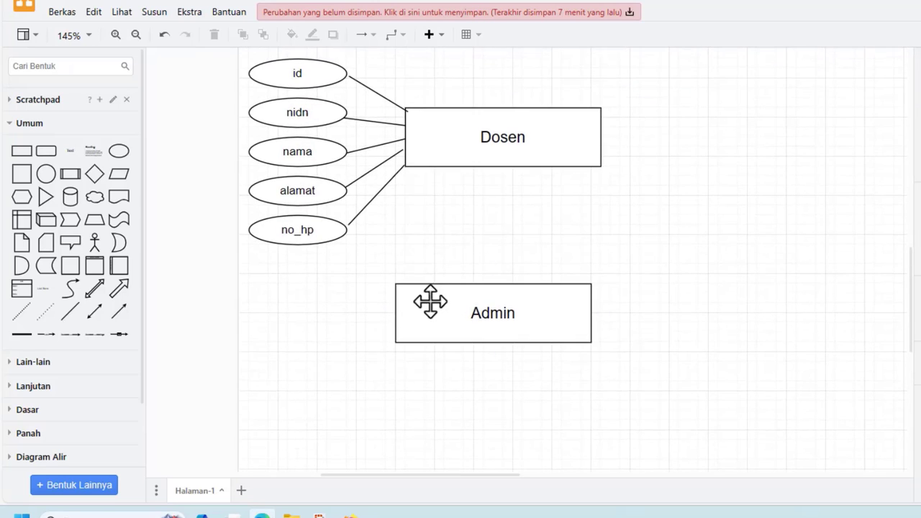
click(294, 230)
key(ctrl+v)
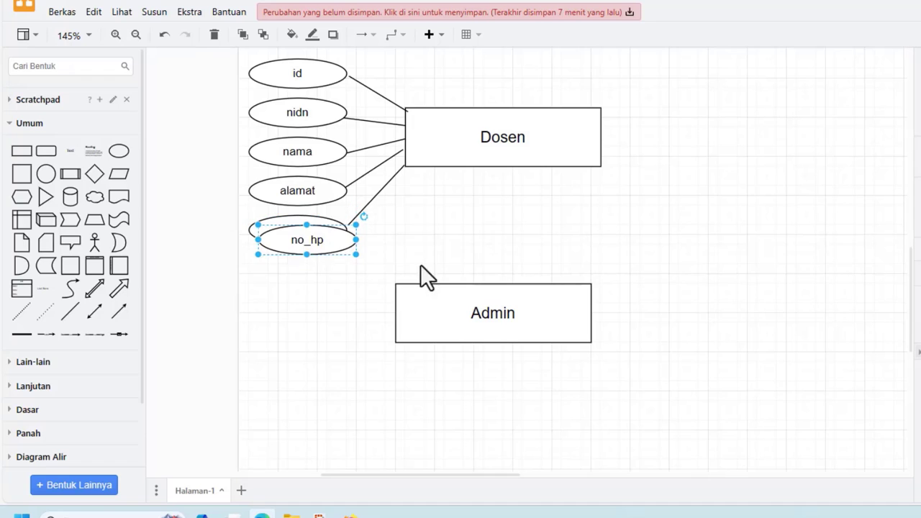
drag(318, 246, 395, 440)
scroll(389, 374, down, 1)
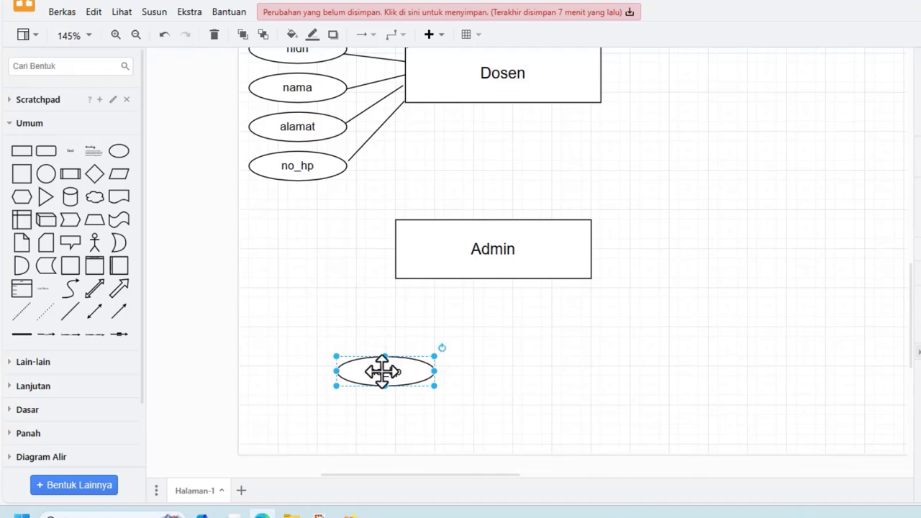
double_click(384, 372)
text(id)
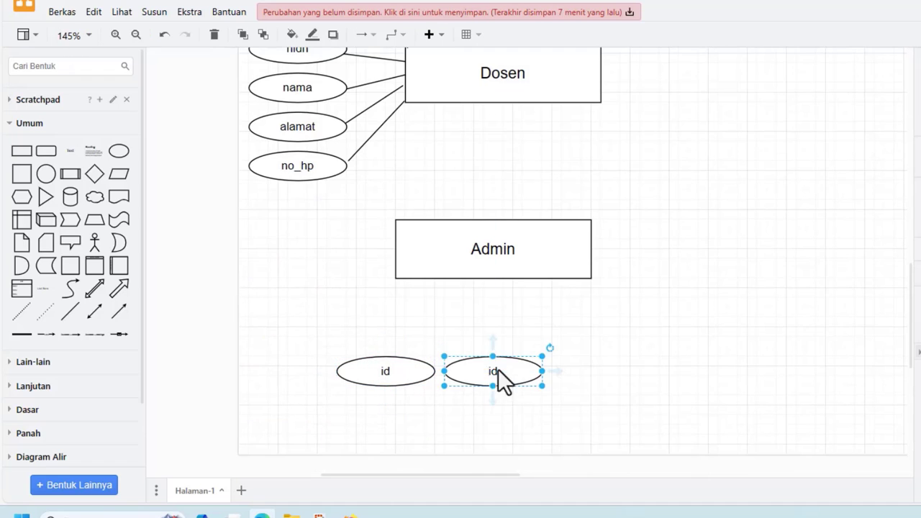
drag(382, 362, 343, 375)
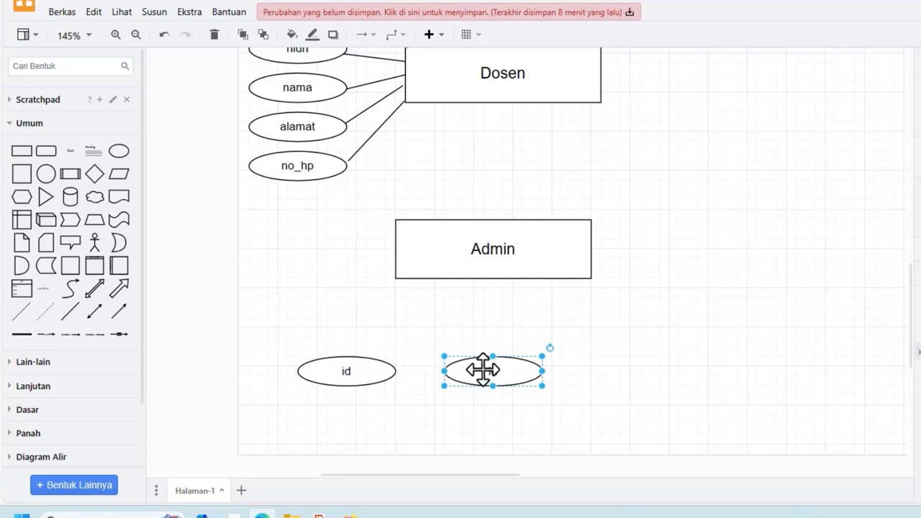
- Place the spare ellipse beside Admin's id ellipse as nama, and add another copy next to it labelled status
drag(481, 370, 446, 368)
double_click(454, 377)
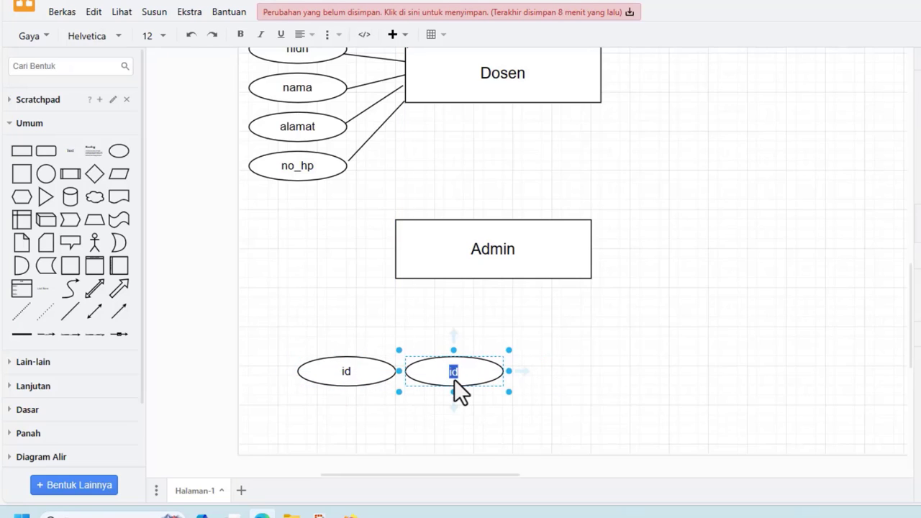
text(nama)
click(567, 372)
click(485, 372)
drag(480, 374, 563, 374)
double_click(564, 373)
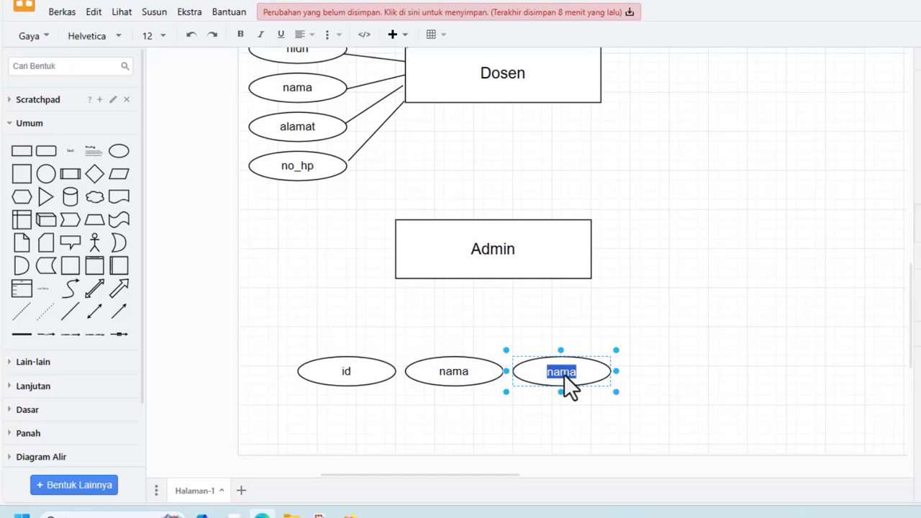
text(status)
key(Escape)
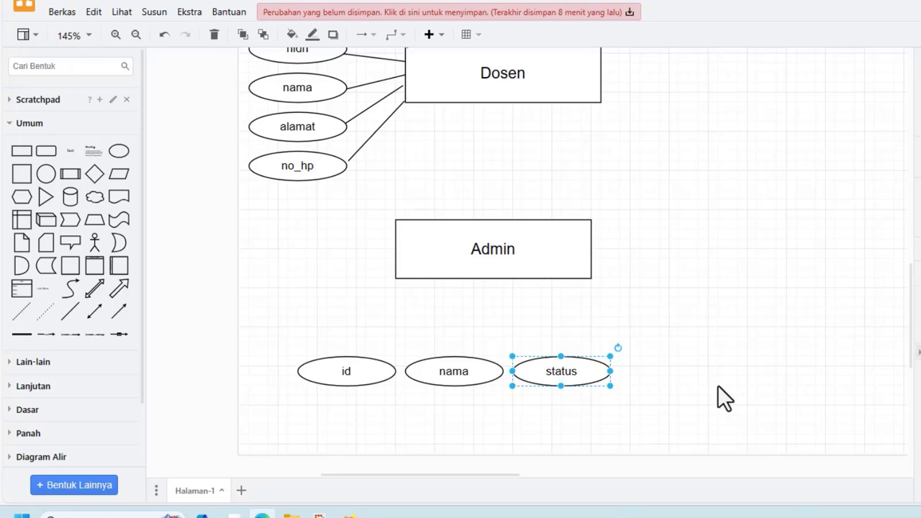
- Duplicate the status ellipse at the end of Admin's attribute row and label the copy no_hp
drag(570, 378, 668, 372)
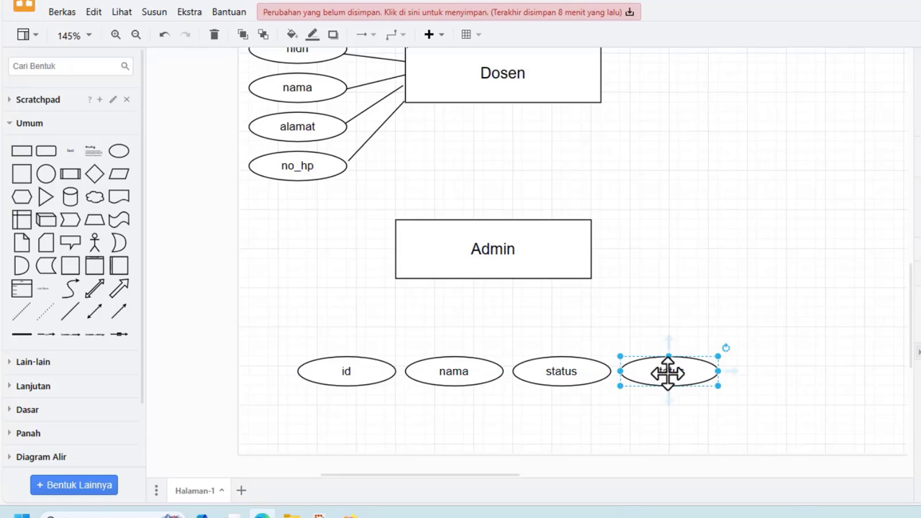
double_click(669, 372)
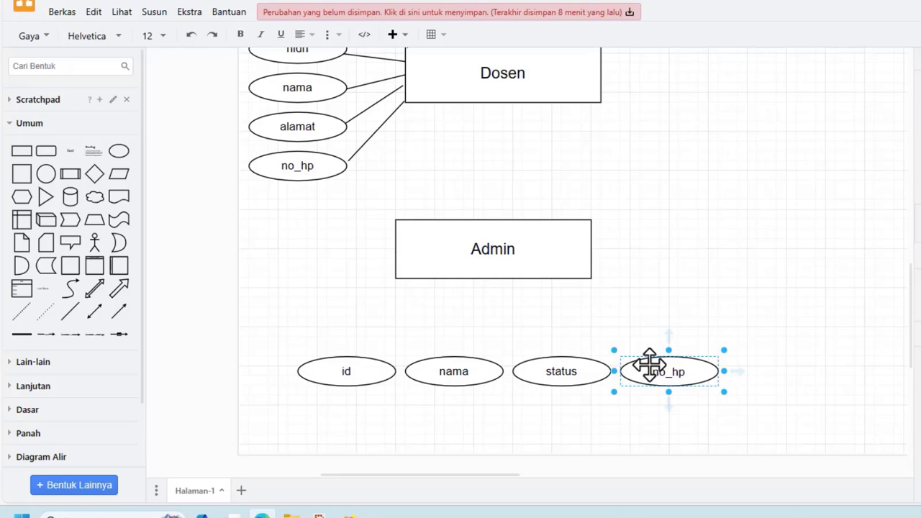
click(676, 318)
- Connect Admin's id and nama ellipses to the bottom edge of the Admin rectangle with a plain line each
scroll(500, 201, up, 2)
scroll(501, 201, down, 3)
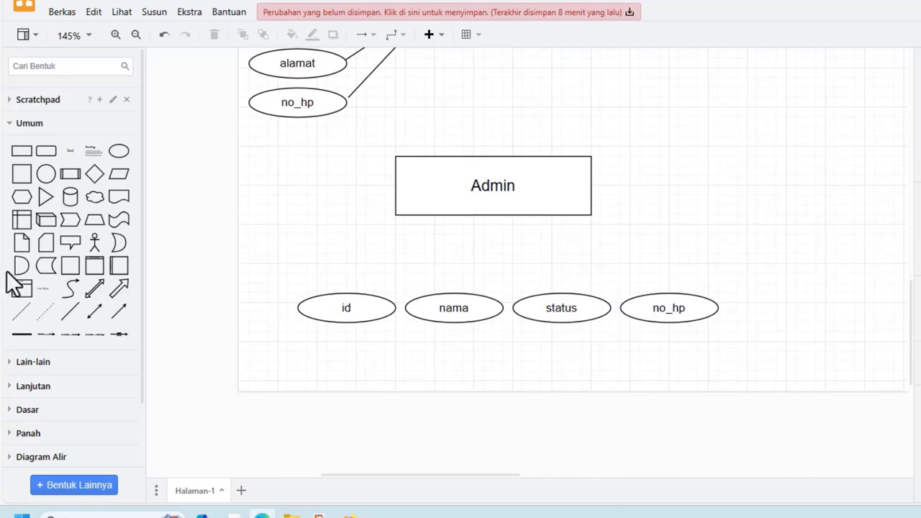
click(68, 317)
drag(500, 284, 357, 295)
drag(551, 235, 420, 214)
click(70, 311)
drag(551, 234, 462, 215)
drag(501, 282, 462, 294)
- Connect Admin's status and no_hp ellipses to the bottom edge of the Admin rectangle with a line each
drag(551, 235, 513, 214)
drag(502, 282, 570, 292)
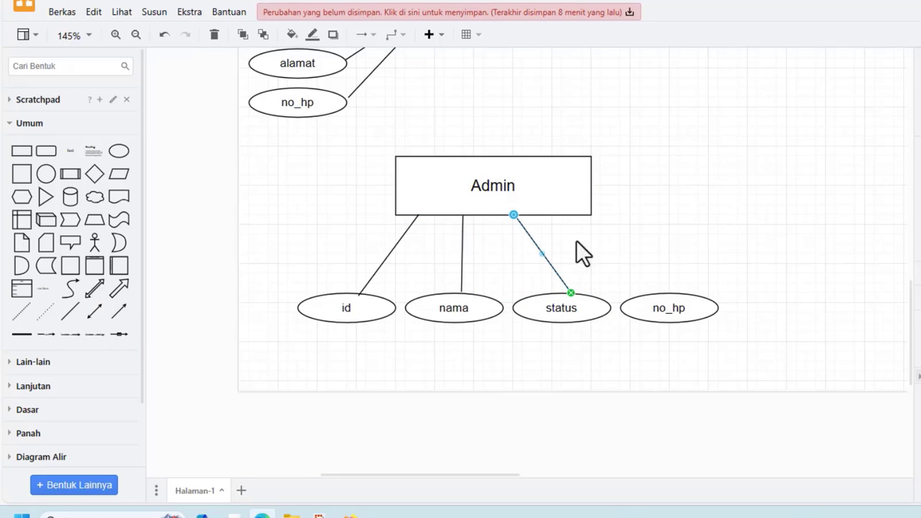
click(70, 311)
drag(552, 234, 578, 213)
drag(501, 282, 646, 292)
- Check the full ERD SIAKAD diagram, including the Matakuliah, Jadwal and Prodi entities
scroll(452, 282, down, 3)
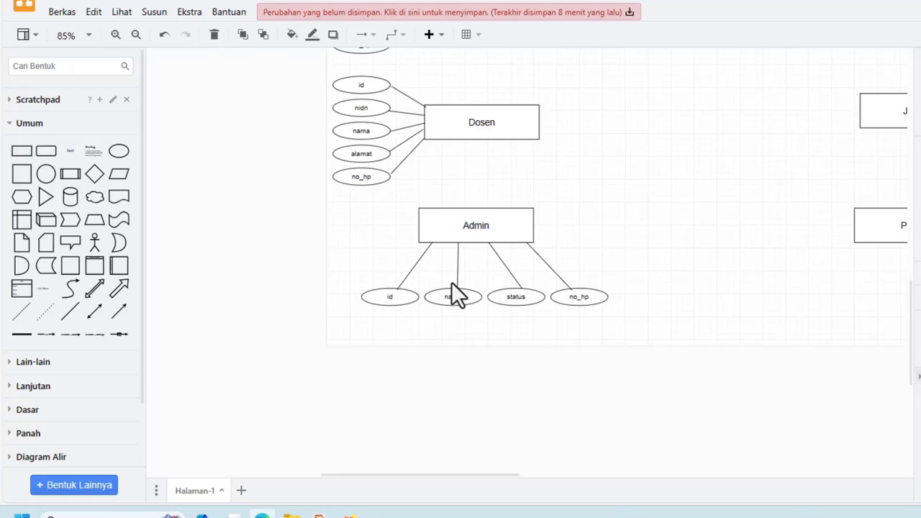
scroll(451, 281, down, 2)
click(514, 264)
scroll(664, 278, up, 3)
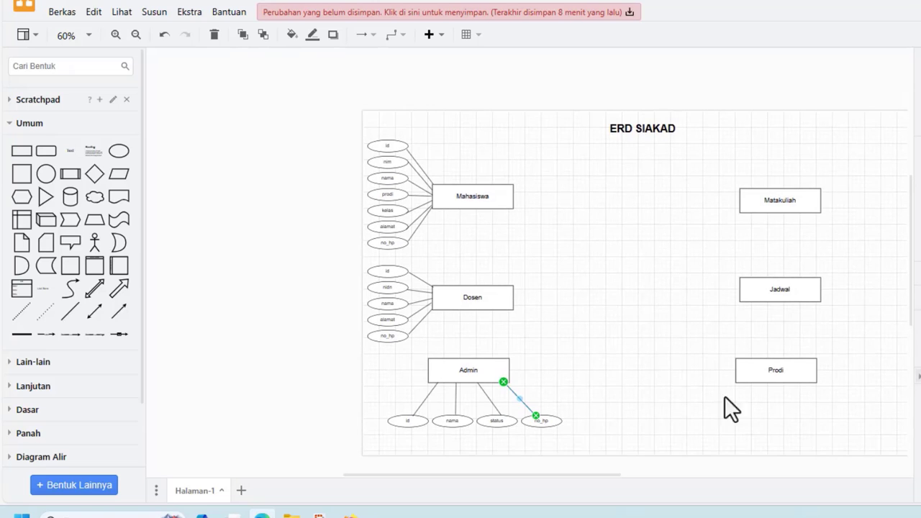
scroll(590, 493, right, 5)
click(649, 249)
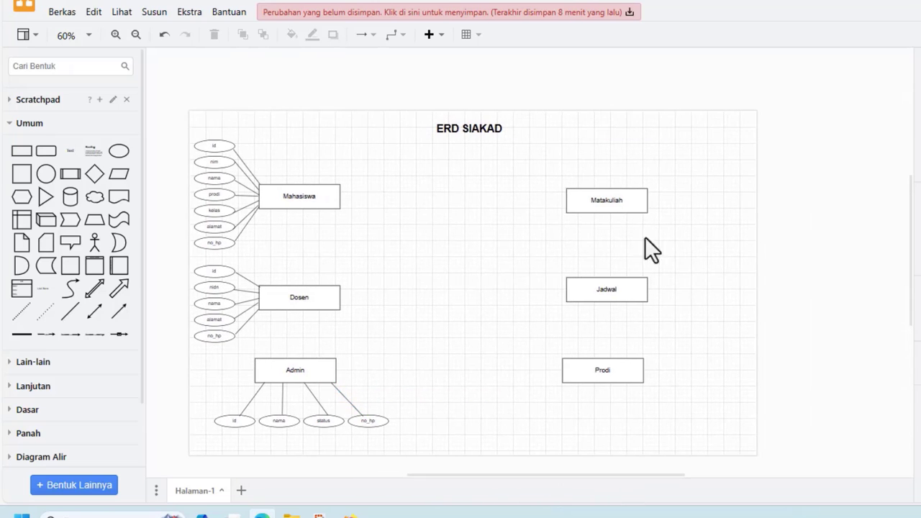
- Add an ellipse to the upper right of the Matakuliah rectangle and label it id
scroll(685, 180, up, 1)
scroll(688, 191, up, 1)
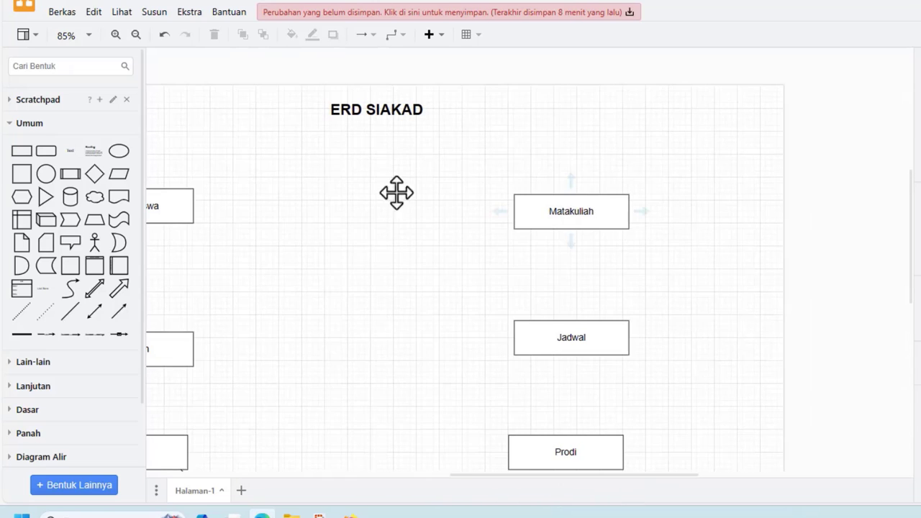
click(119, 151)
drag(529, 274, 712, 177)
scroll(708, 175, up, 1)
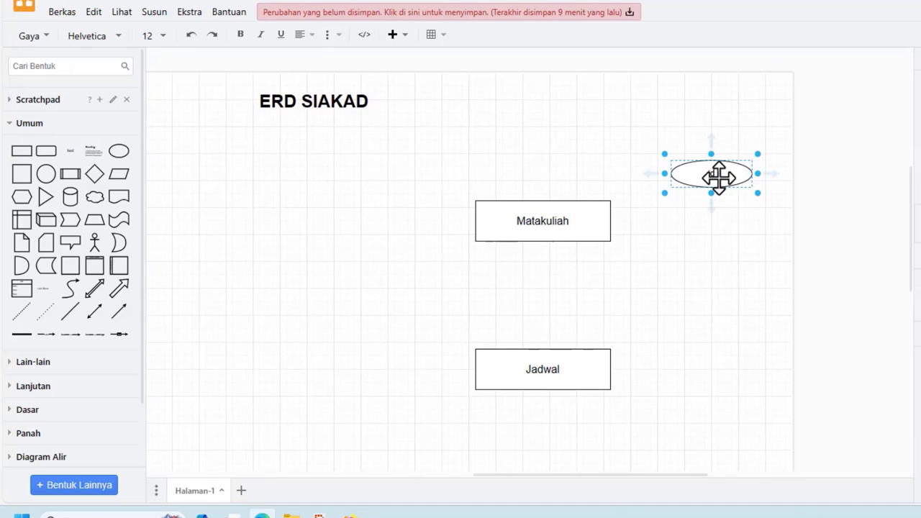
click(719, 177)
click(713, 181)
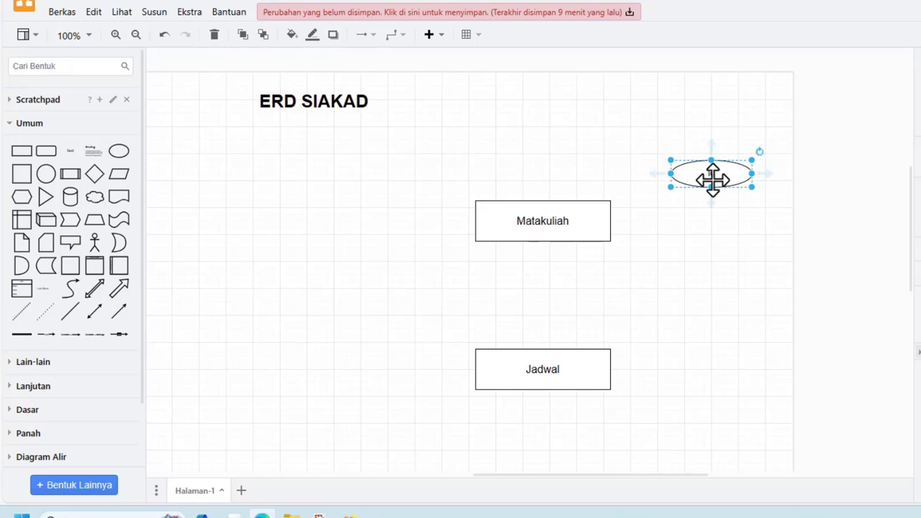
- Flatten Matakuliah's id ellipse slightly, place a copy of it directly below and label the copy kode_matakuliah
mouse_move(712, 187)
mouse_down()
mouse_move(724, 197)
mouse_move(713, 205)
mouse_up()
double_click(713, 205)
text(k)
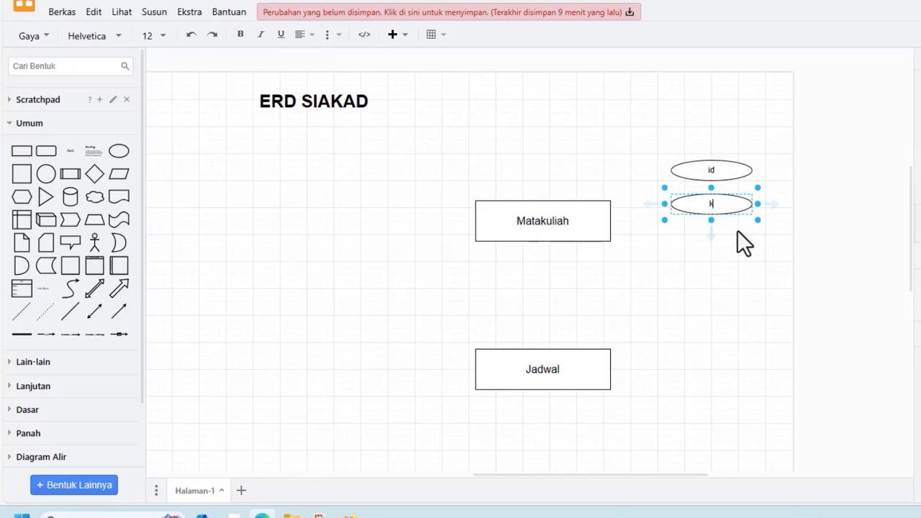
text(pdode_matakuliah)
click(739, 231)
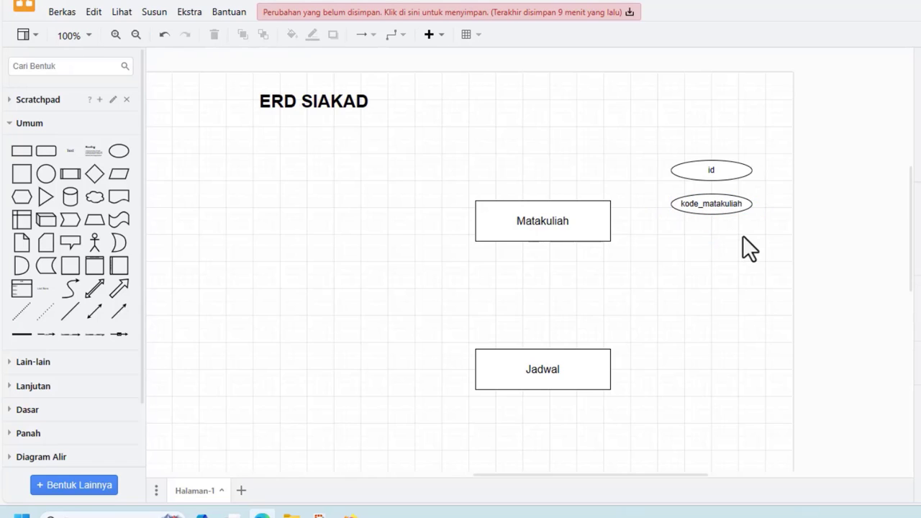
- Duplicate the kode_matakuliah ellipse directly below it and label the copy nama_matakuliah
click(724, 204)
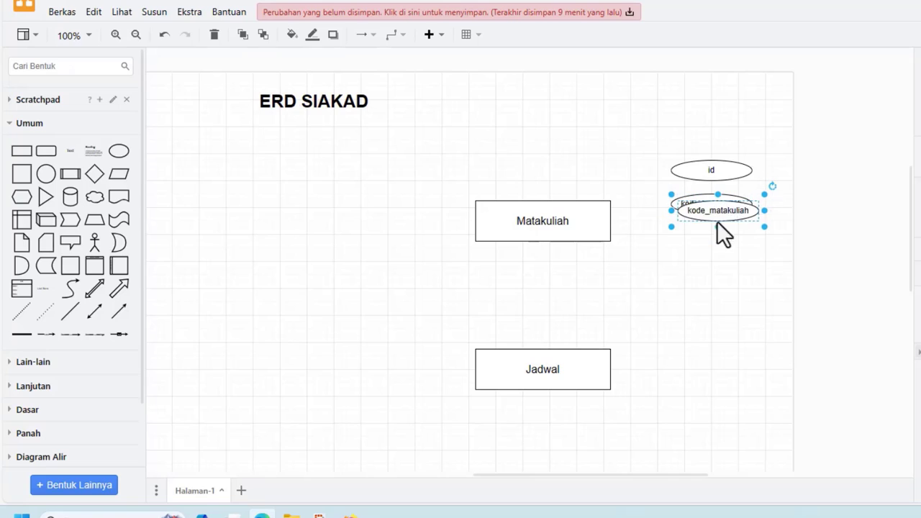
ctrl+click(713, 234)
double_click(712, 234)
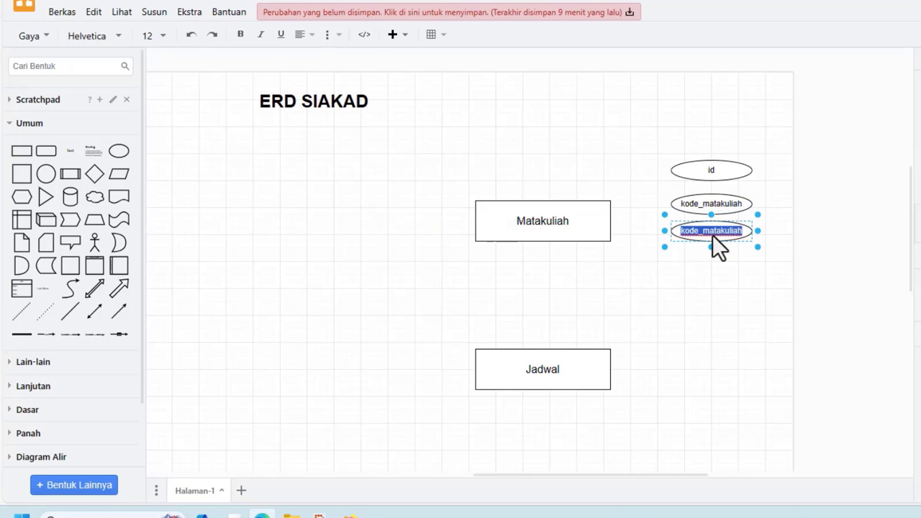
text(nama)
text(_mataku)
text(liad)
text(h)
click(719, 249)
- Duplicate the nama_matakuliah ellipse directly below it and label the copy SKS
click(709, 237)
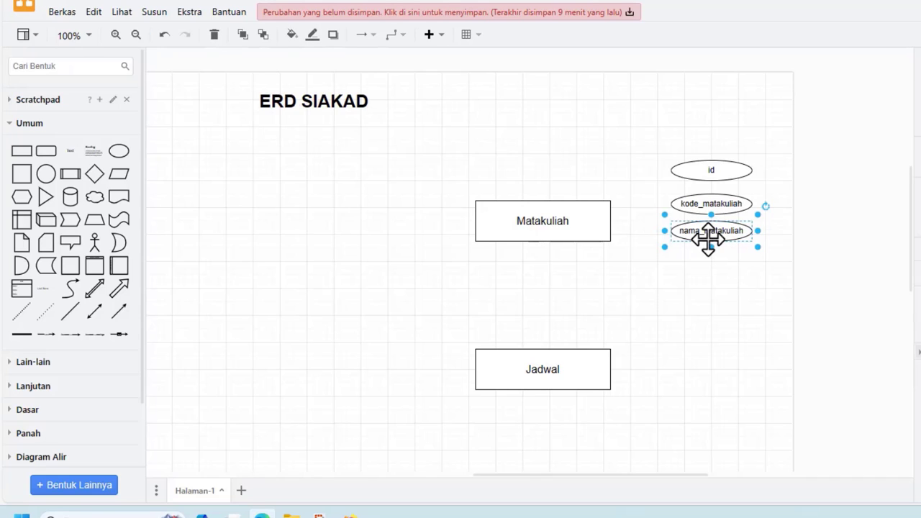
drag(709, 237, 708, 260)
double_click(708, 261)
text(SKS)
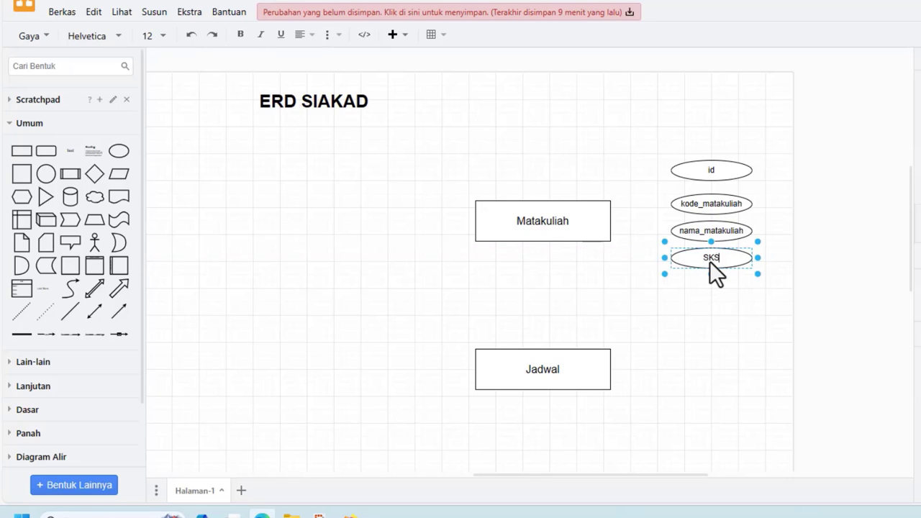
click(607, 325)
- Connect Matakuliah's id ellipse to the upper right corner of the Matakuliah rectangle with a plain line
click(724, 237)
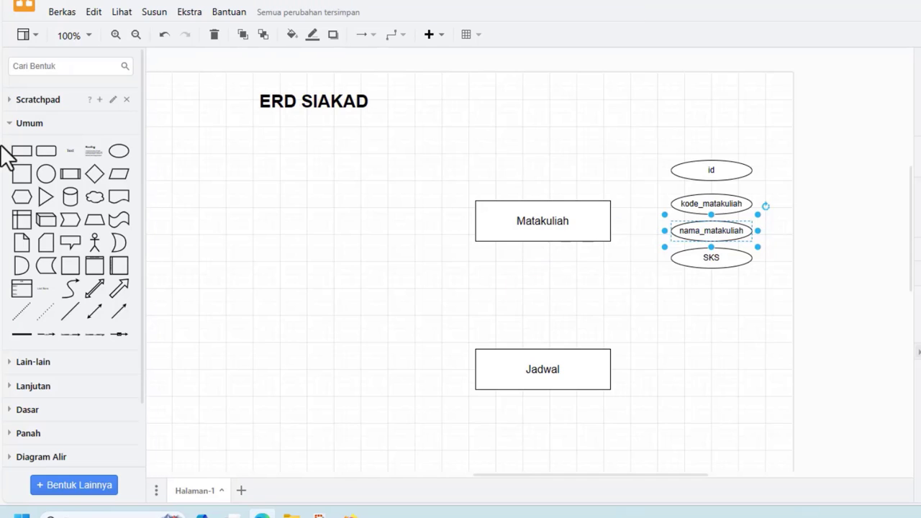
click(72, 314)
drag(541, 241, 606, 202)
drag(508, 276, 678, 174)
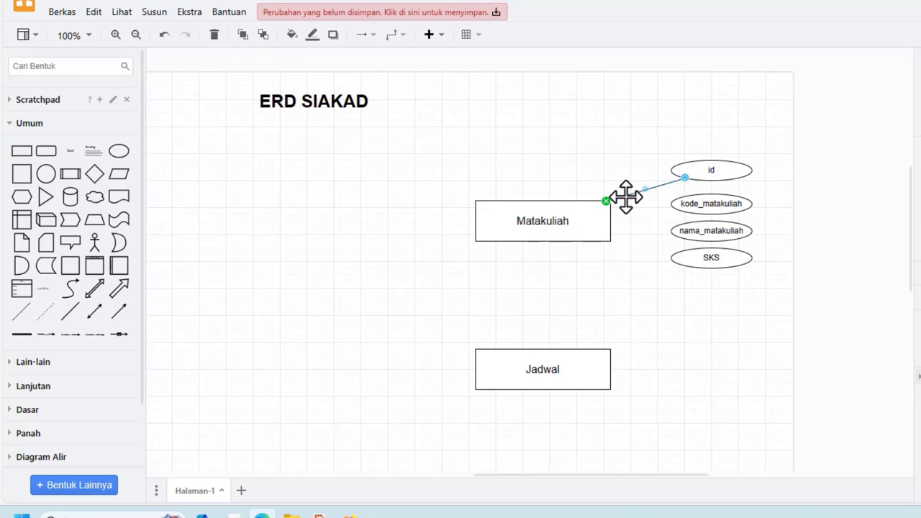
- Connect the kode_matakuliah, nama_matakuliah and SKS ellipses to the right edge of the Matakuliah rectangle using copies of the line
key(ctrl+v)
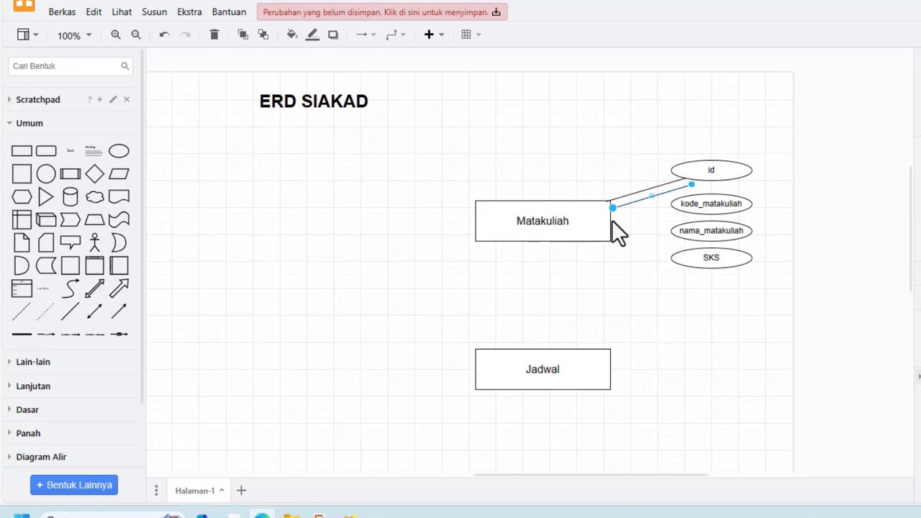
drag(613, 209, 606, 216)
drag(691, 185, 671, 211)
scroll(656, 209, up, 1)
scroll(656, 210, up, 4)
click(658, 212)
click(556, 184)
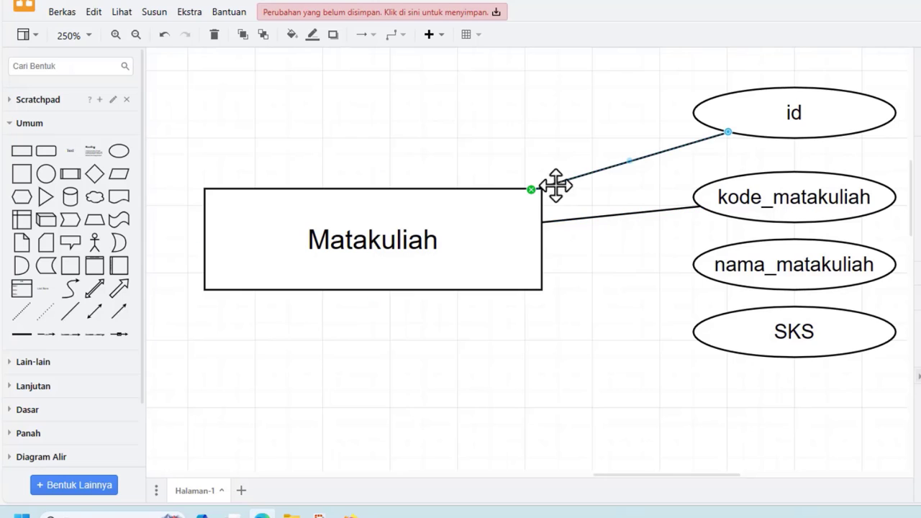
drag(713, 280, 685, 328)
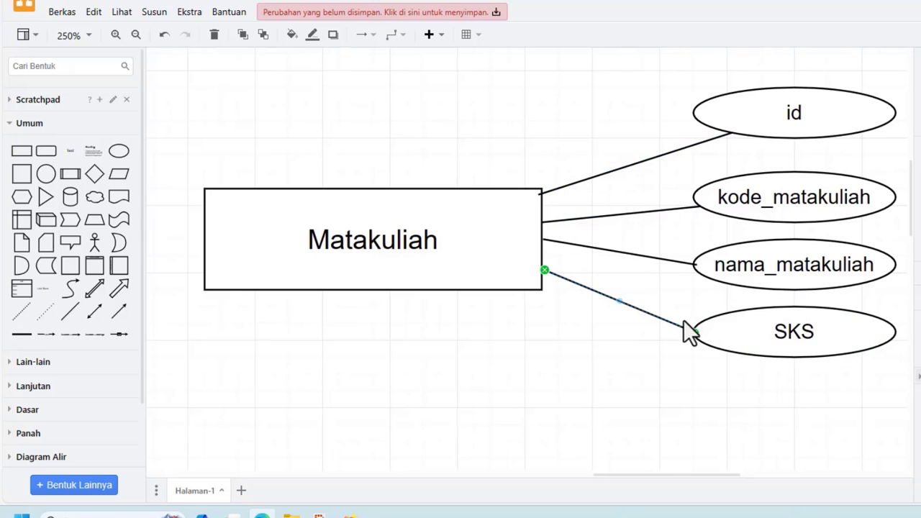
- Place a copy of the SKS ellipse lower down, beside the Jadwal rectangle, and label it id
scroll(575, 220, down, 5)
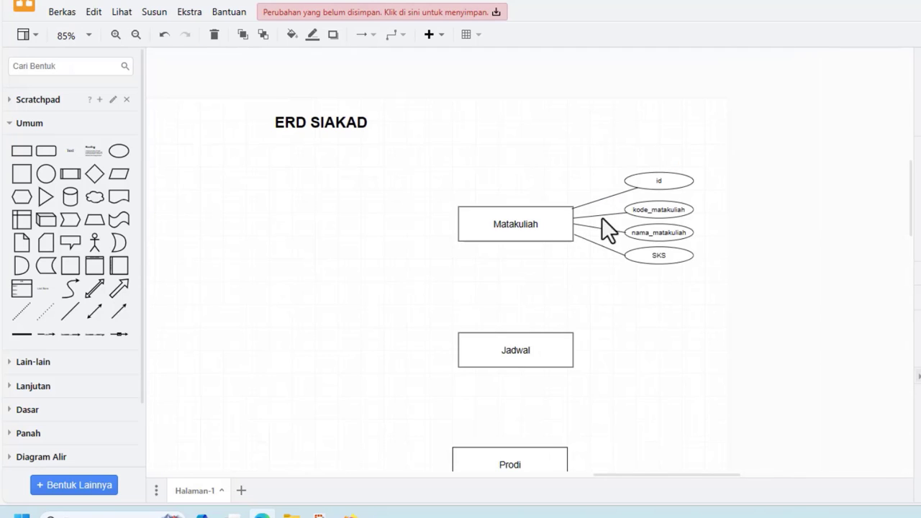
scroll(605, 247, down, 3)
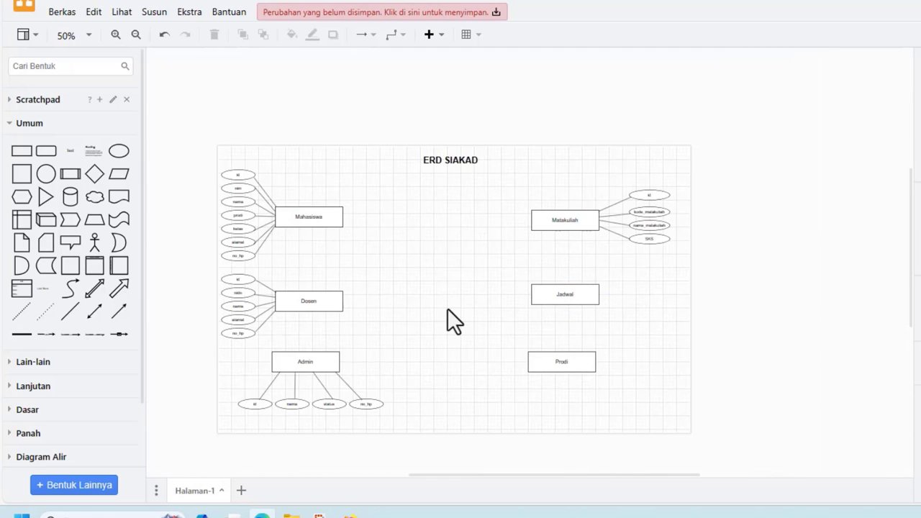
scroll(445, 305, up, 1)
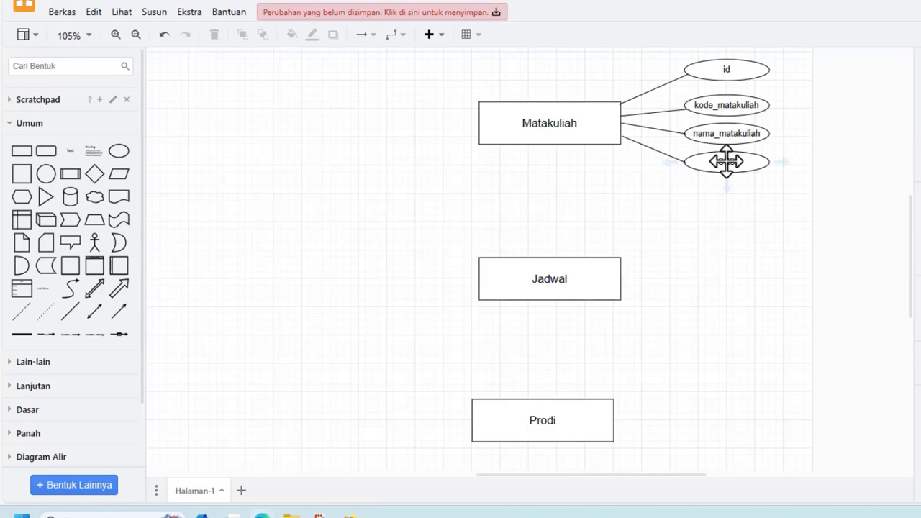
click(726, 162)
drag(726, 161, 728, 220)
double_click(728, 219)
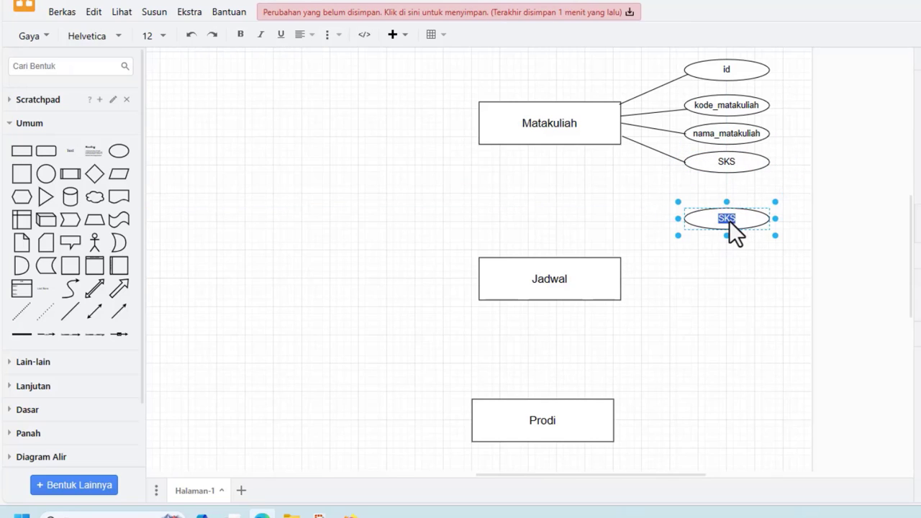
click(755, 261)
- Duplicate Jadwal's id ellipse directly below it and label the copy jam
click(731, 228)
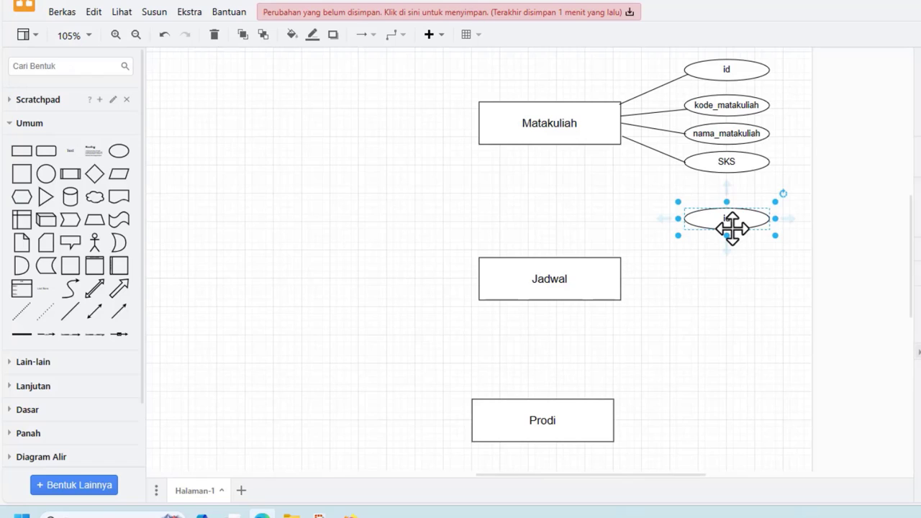
drag(732, 230, 726, 250)
double_click(726, 247)
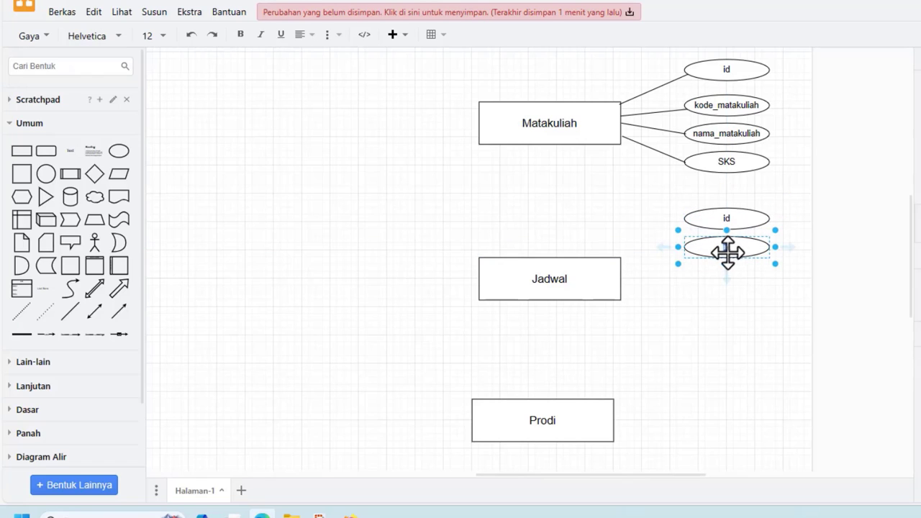
double_click(726, 248)
click(739, 281)
- Continue Jadwal's attribute column below jam with two more duplicated ellipses, labelled hari and ruangan
click(727, 244)
drag(726, 247, 727, 278)
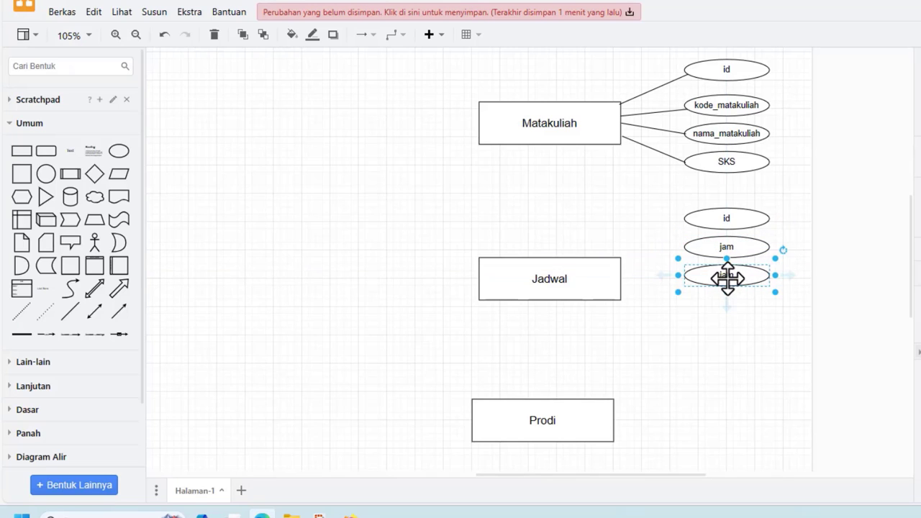
double_click(727, 277)
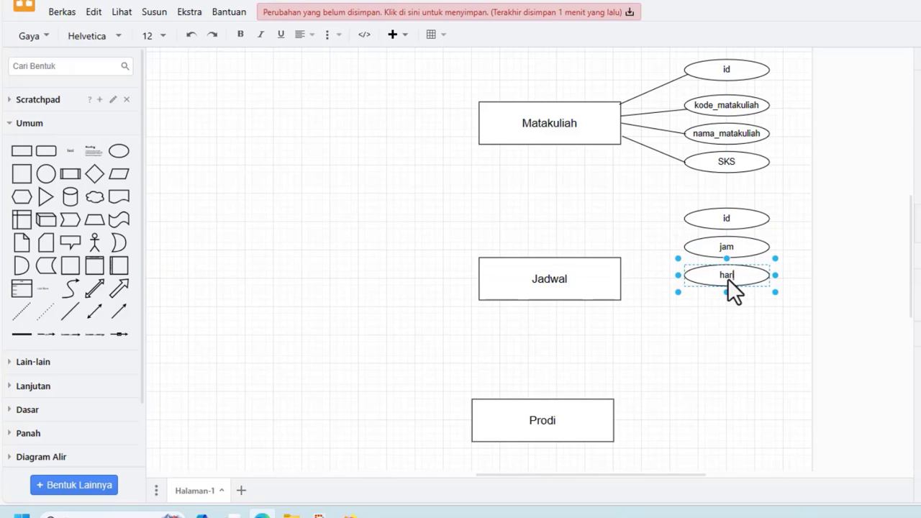
text(hari)
click(769, 336)
drag(724, 278, 723, 304)
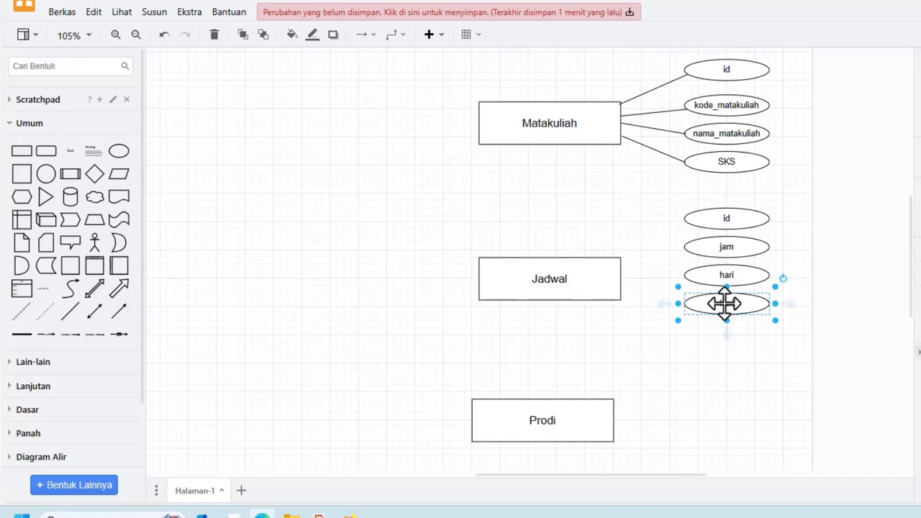
double_click(725, 303)
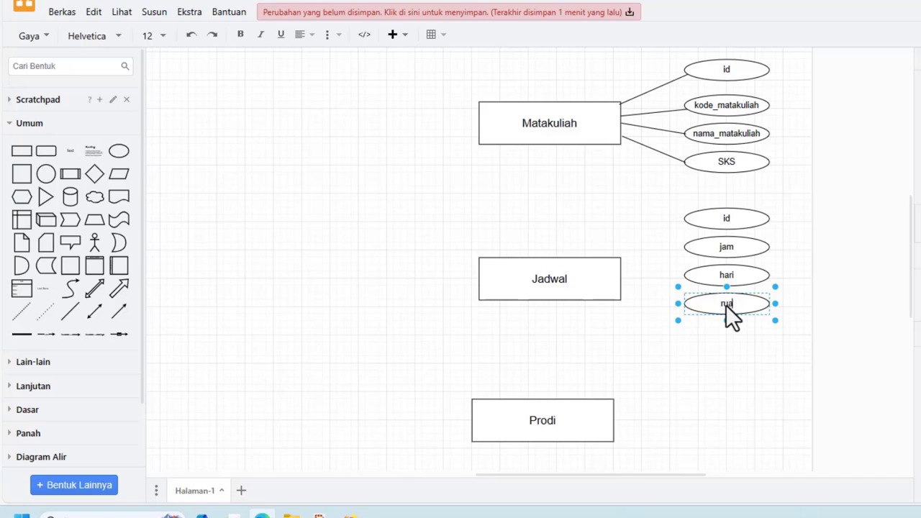
- Duplicate the ruangan ellipse directly below it and label the copy matakuliah
click(729, 305)
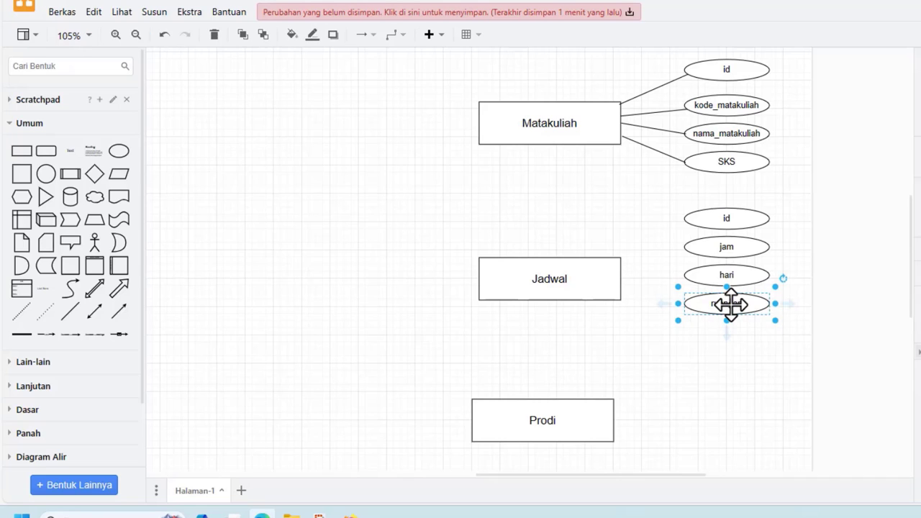
key(ctrl+d)
drag(732, 310, 726, 334)
double_click(725, 334)
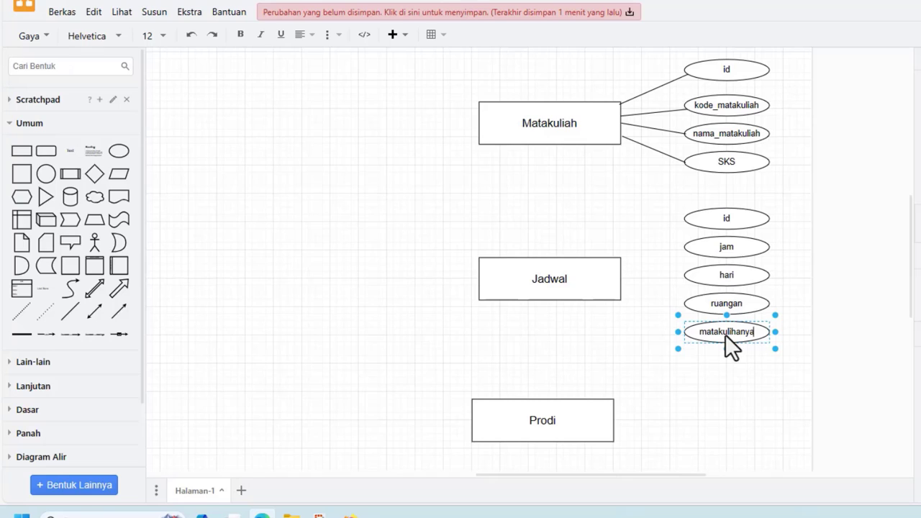
text(matakulih)
key(BackSpace)
text(ah)
click(741, 394)
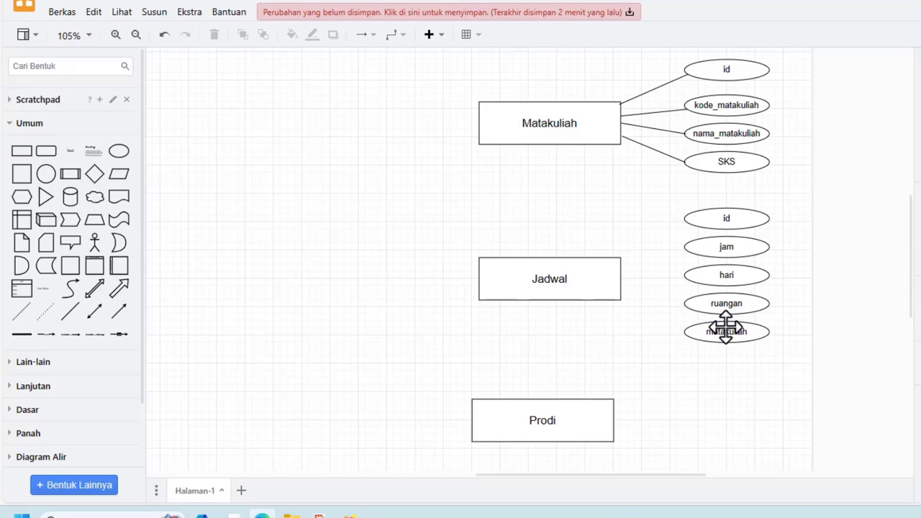
- Duplicate Jadwal's matakuliah ellipse directly below it and label the copy dosen
drag(727, 333, 728, 362)
double_click(728, 363)
key(BackSpace)
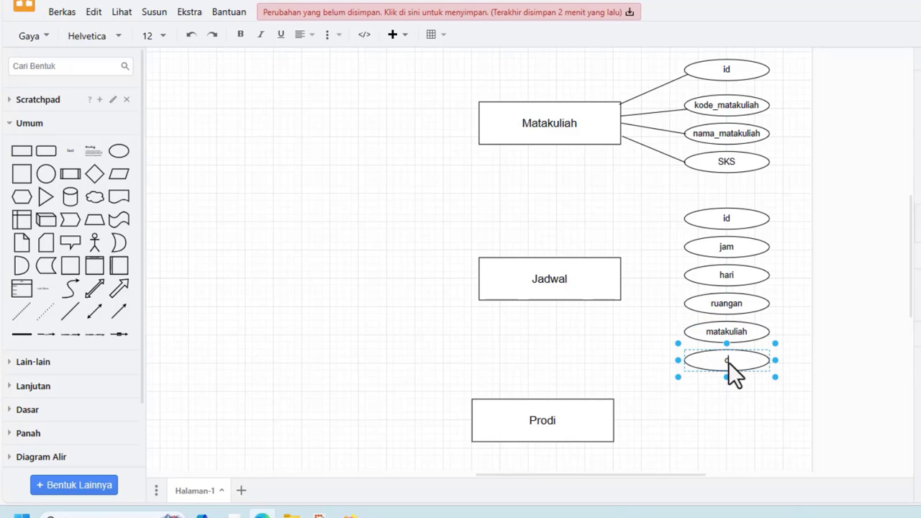
text(dosen)
click(640, 367)
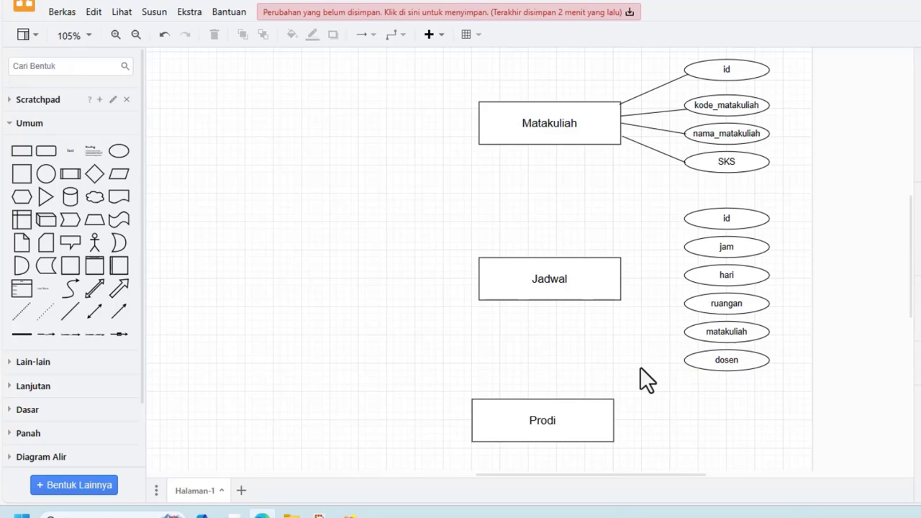
- Duplicate the dosen ellipse directly below it and label the copy kelas
drag(726, 361, 728, 390)
double_click(728, 390)
text(k)
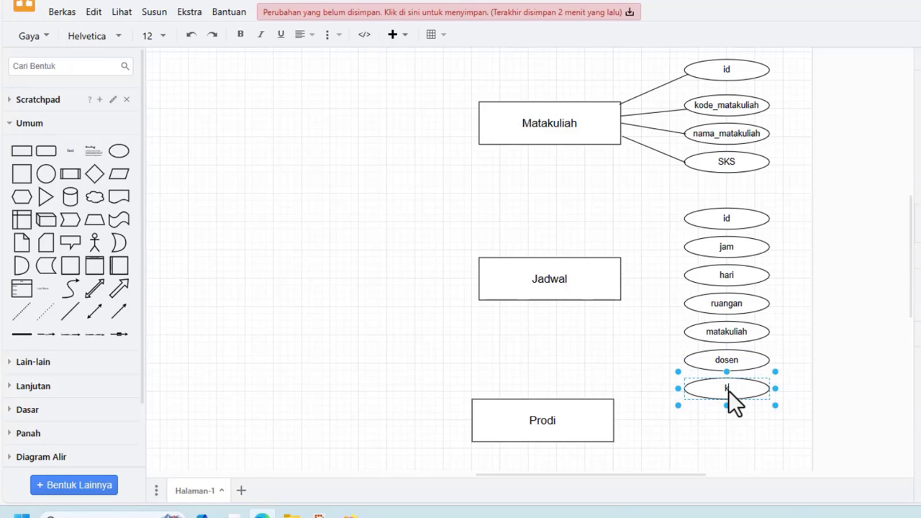
text(elas)
click(768, 448)
- Duplicate the kelas ellipse at the end of Jadwal's attribute column and label the copy semester
scroll(744, 403, down, 4)
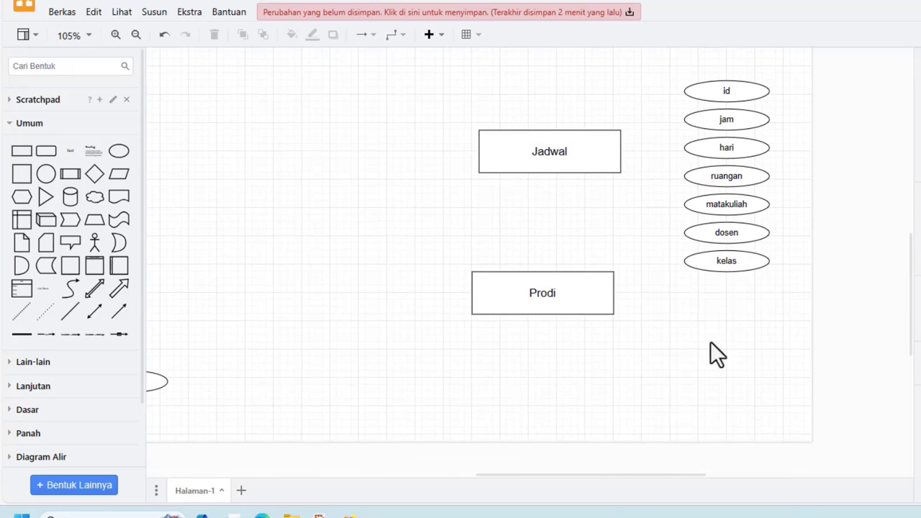
drag(718, 261, 727, 292)
double_click(727, 292)
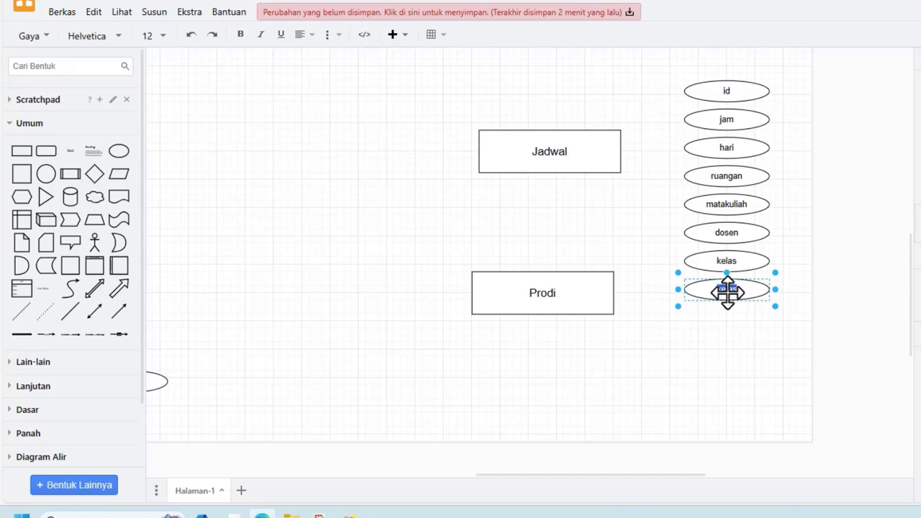
key(BackSpace)
text(semester)
click(597, 294)
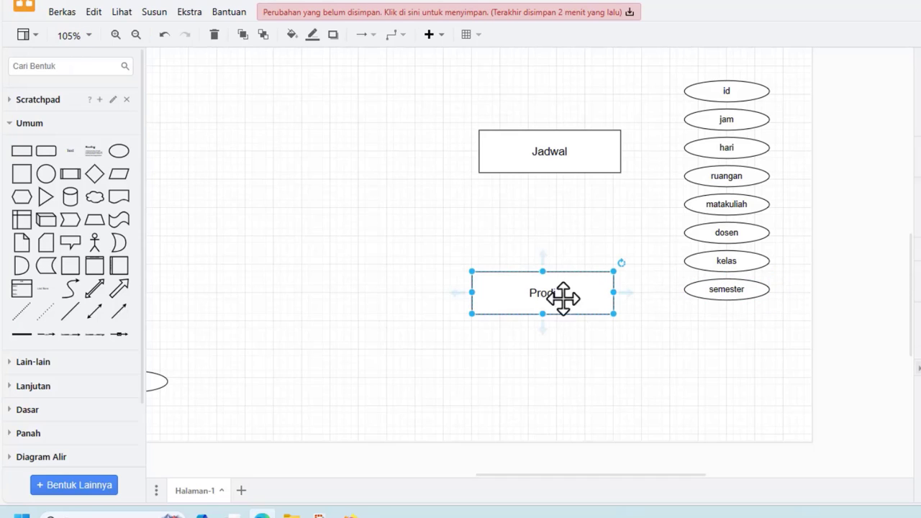
- Select all of Jadwal's attribute ellipses, from id to semester, and move them up slightly together
scroll(711, 301, up, 3)
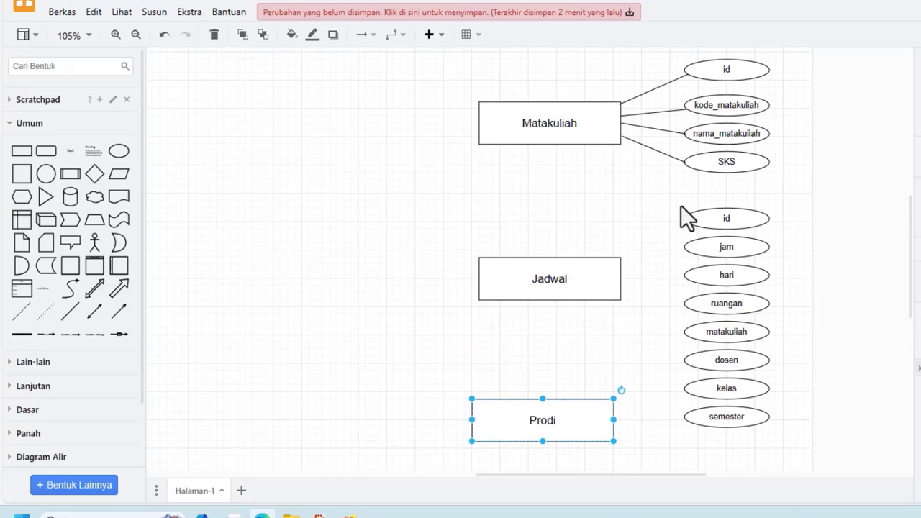
drag(682, 205, 810, 443)
drag(715, 283, 714, 265)
- Draw straight lines connecting the Jadwal rectangle's right edge to its jam, hari and ruangan ellipses
drag(542, 243, 688, 235)
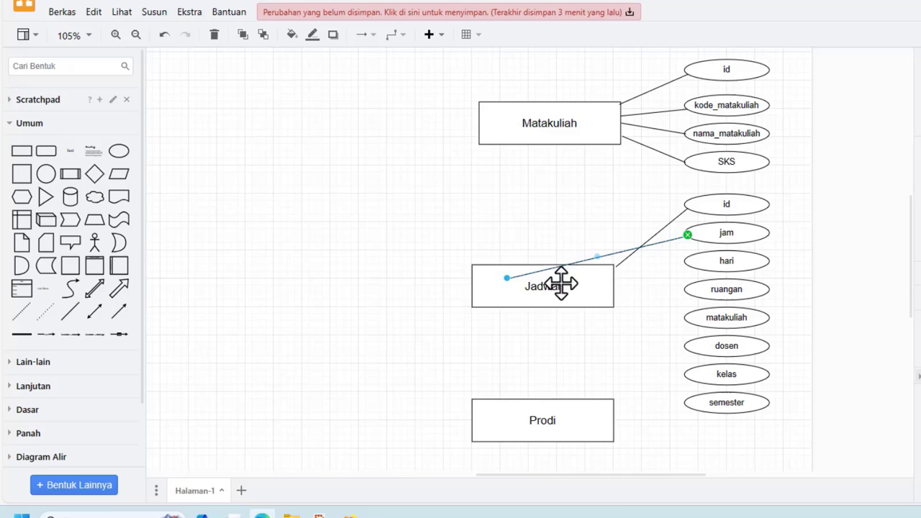
drag(508, 277, 613, 277)
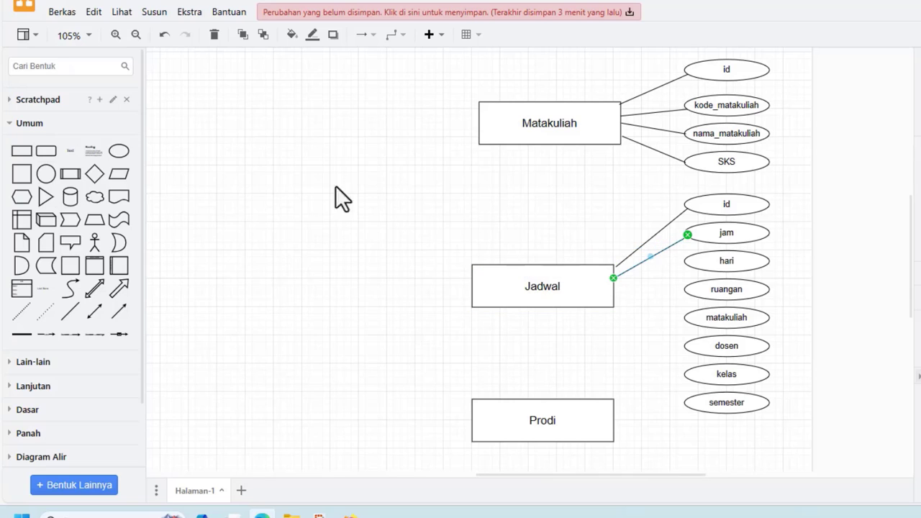
click(70, 311)
drag(542, 244, 685, 262)
drag(508, 278, 611, 288)
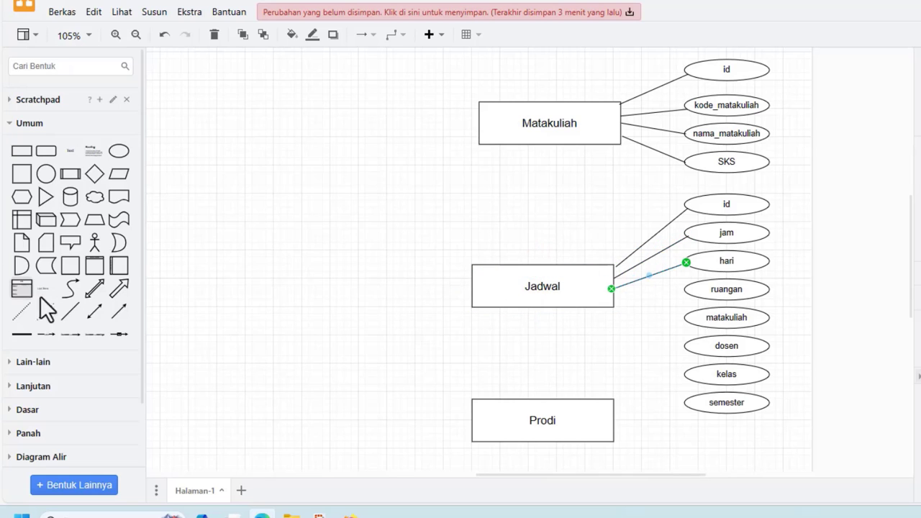
click(42, 302)
drag(546, 245, 684, 290)
drag(509, 284, 604, 290)
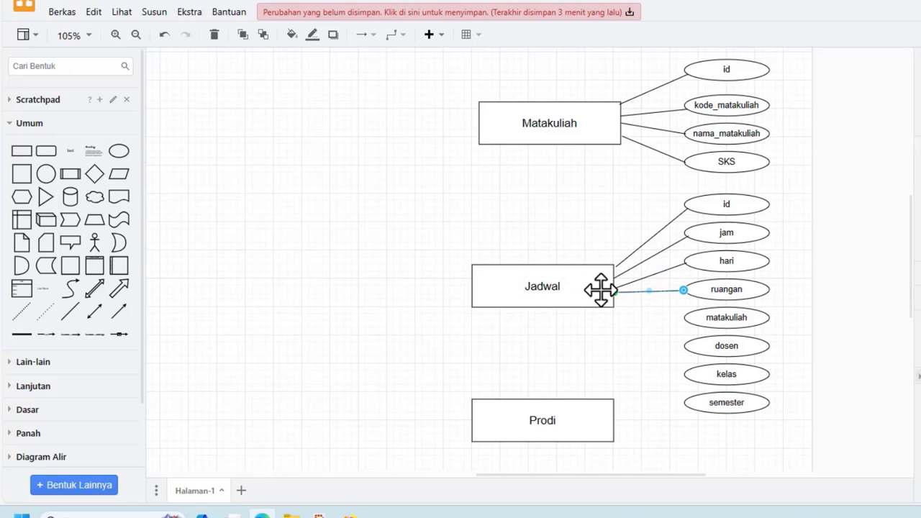
- Adjust the end of one of the upper attribute lines along Jadwal's right edge and clear the selection
scroll(601, 290, up, 2)
mouse_move(609, 255)
mouse_down()
mouse_move(611, 242)
mouse_move(609, 263)
mouse_up()
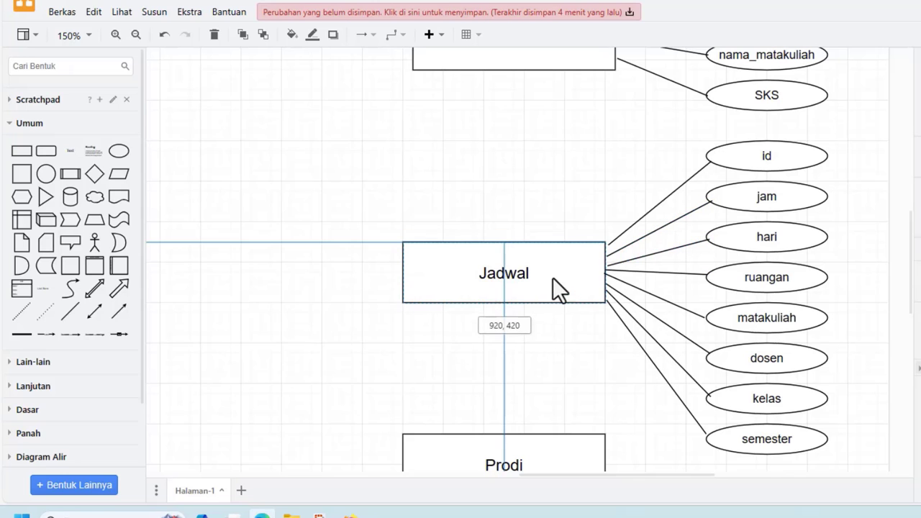
drag(552, 277, 551, 277)
scroll(510, 223, down, 3)
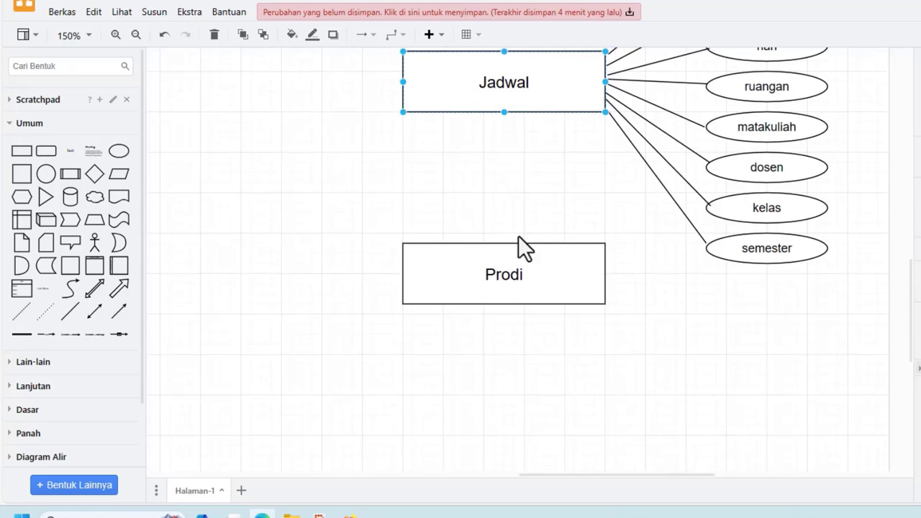
scroll(518, 235, up, 4)
click(537, 227)
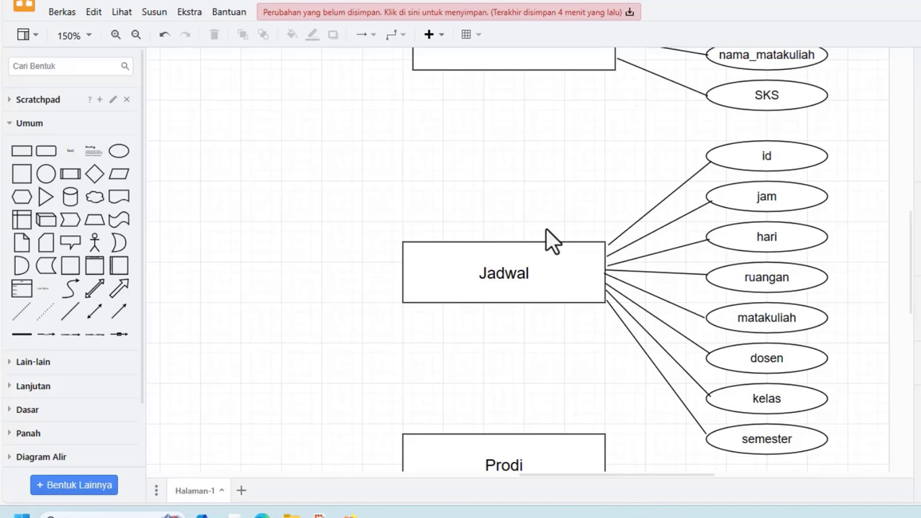
- Duplicate Jadwal's semester ellipse to a spot below the Prodi rectangle's left corner and label the copy id
scroll(546, 227, down, 5)
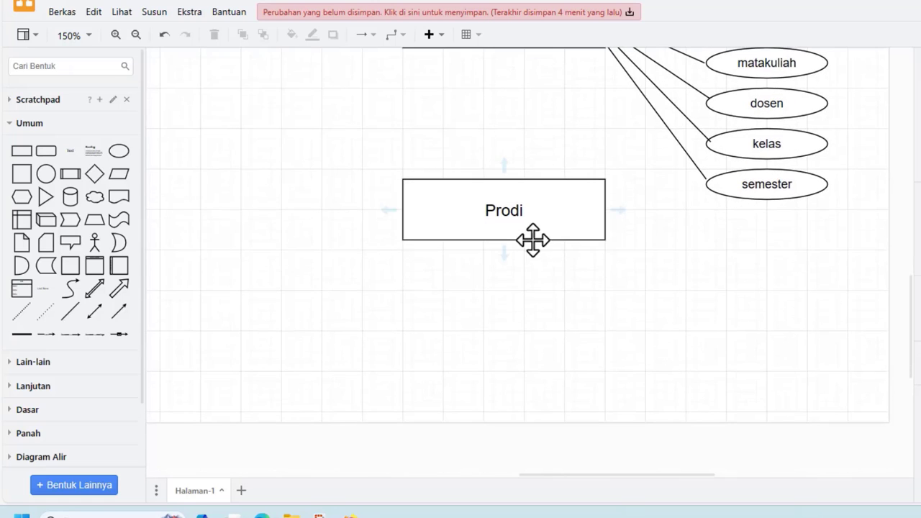
click(771, 192)
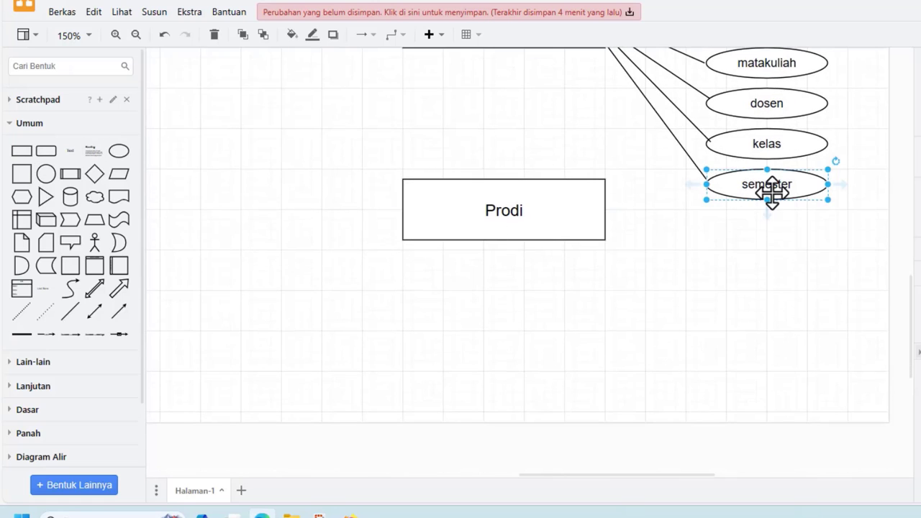
ctrl+drag(770, 191, 374, 298)
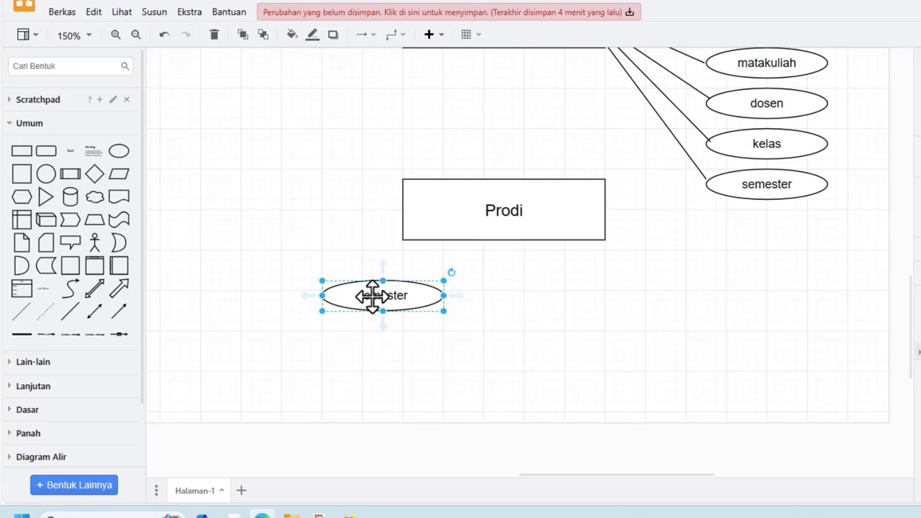
double_click(374, 296)
text(id)
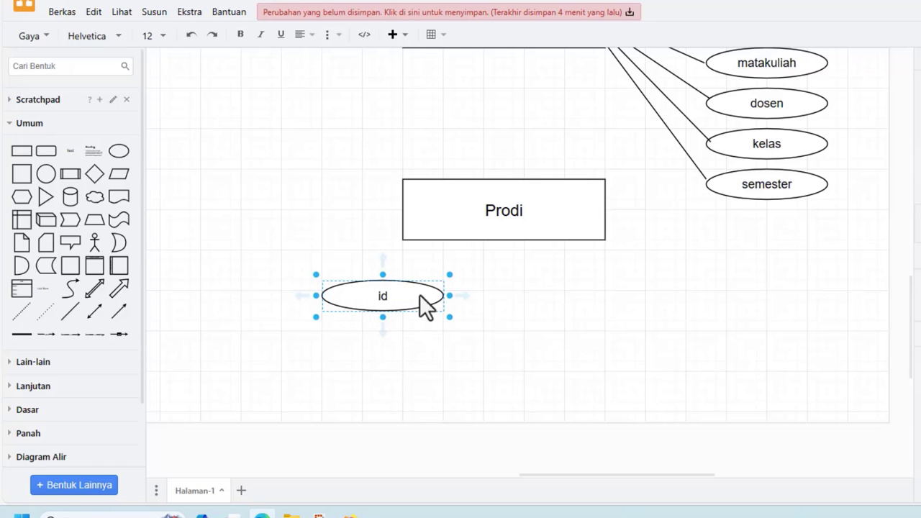
- Narrow Prodi's id ellipse and duplicate it directly to its right, opening the copy's label for editing
click(395, 289)
ctrl+drag(396, 289, 504, 305)
double_click(484, 302)
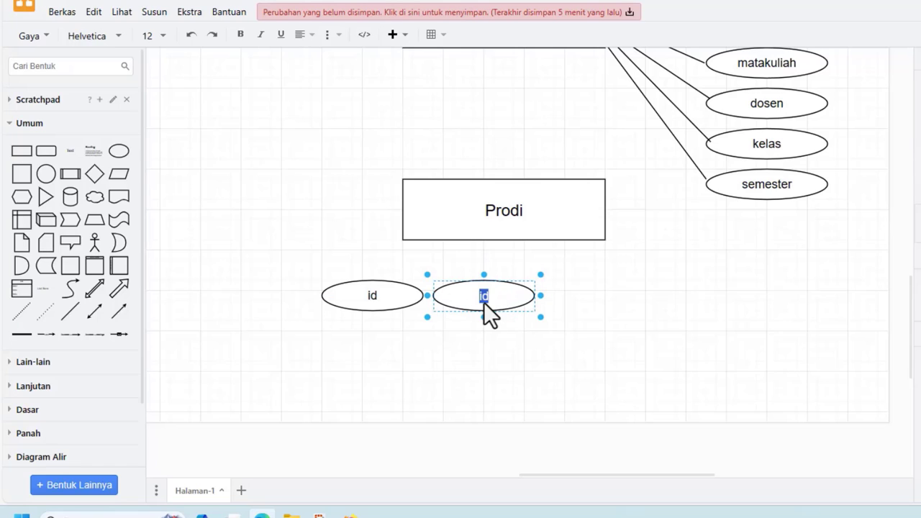